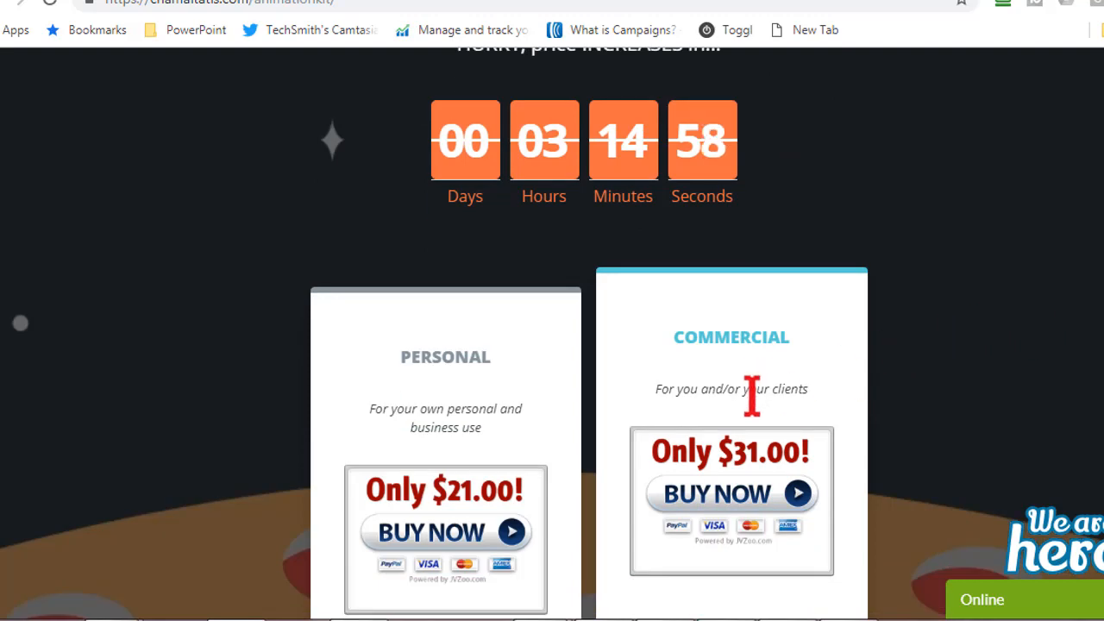
# - Look through the animation kit sales page, including the character, transition, icon and flag previews
pyautogui.scroll(-10, 759, 405)
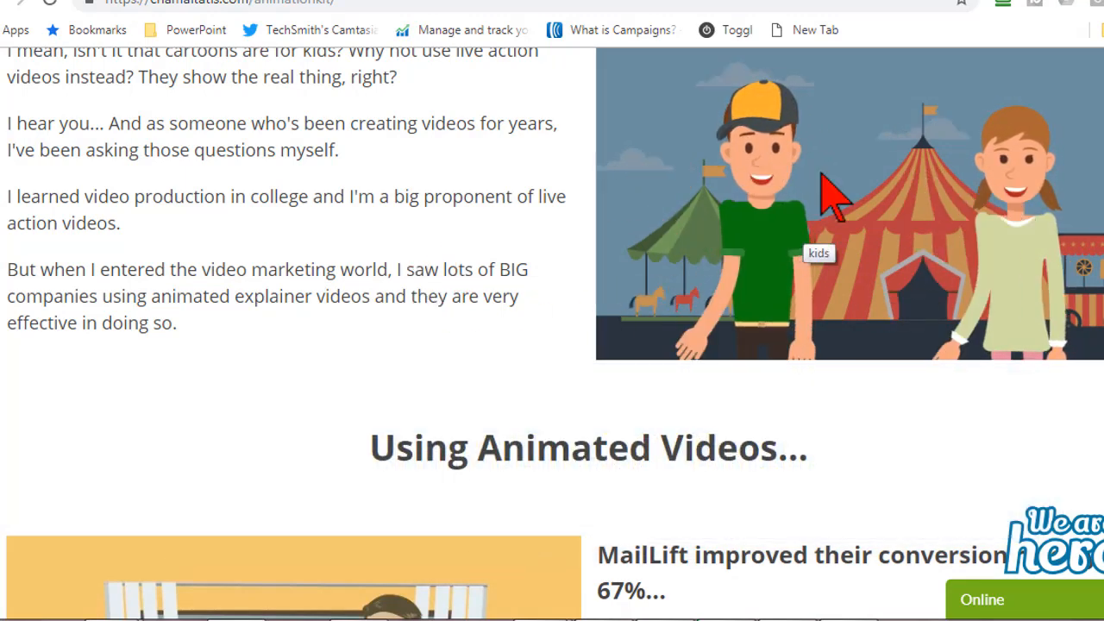
pyautogui.click(298, 193)
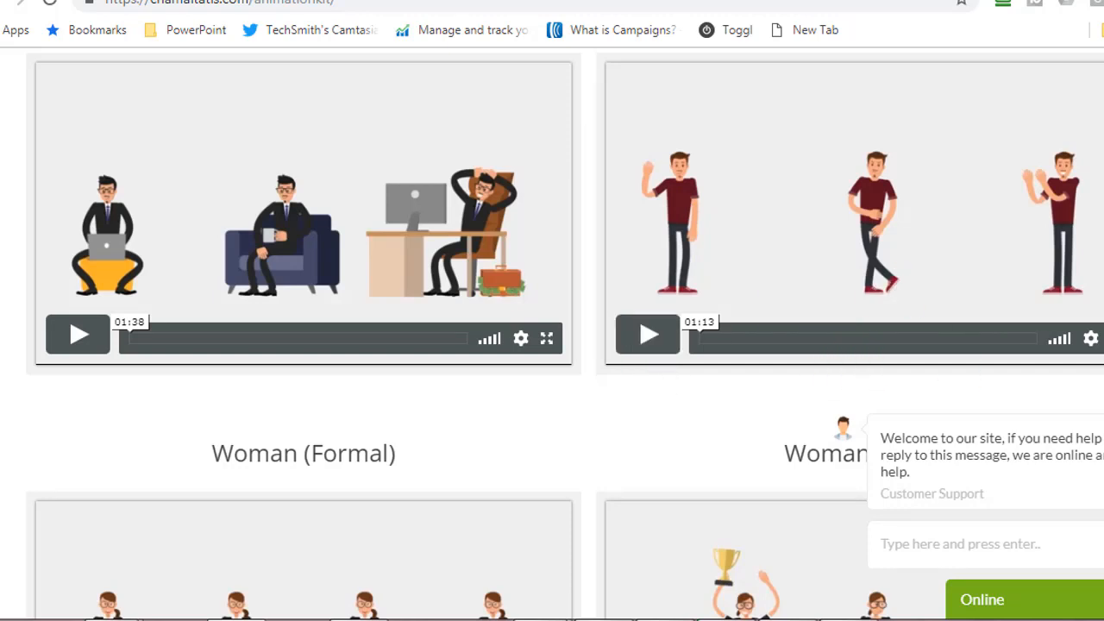
pyautogui.scroll(-15, 665, 94)
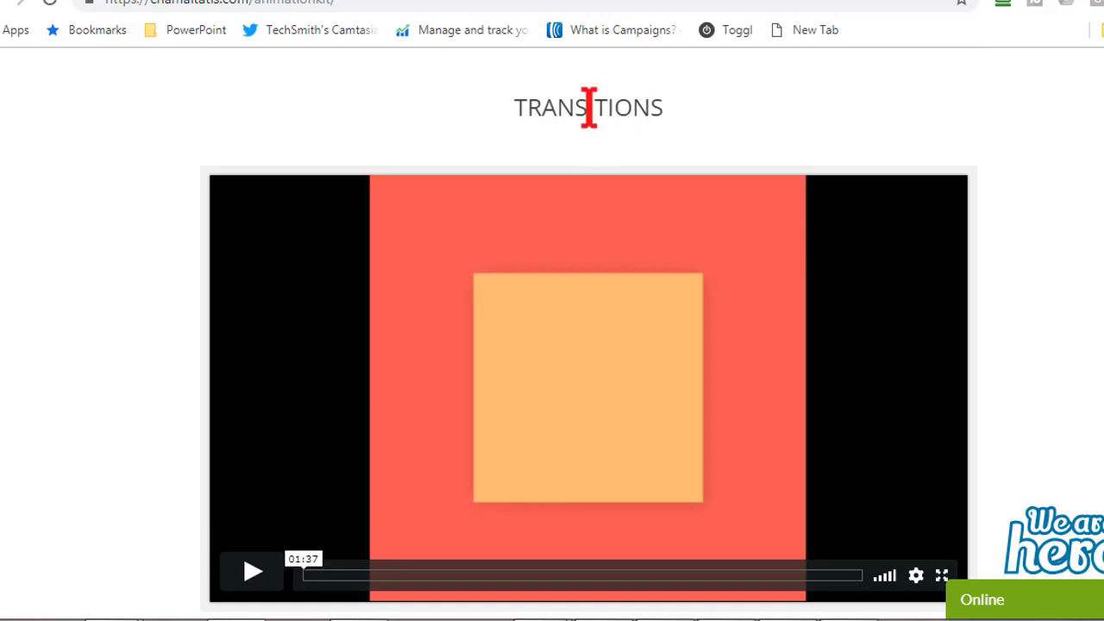
pyautogui.click(590, 107)
pyautogui.scroll(-5, 636, 276)
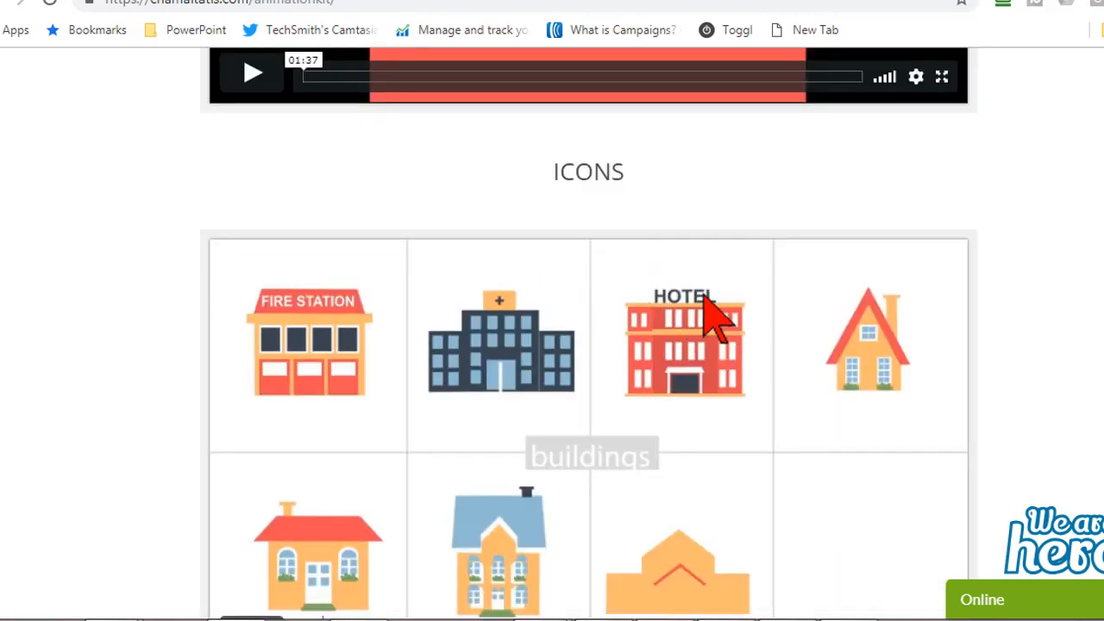
pyautogui.scroll(-5, 589, 345)
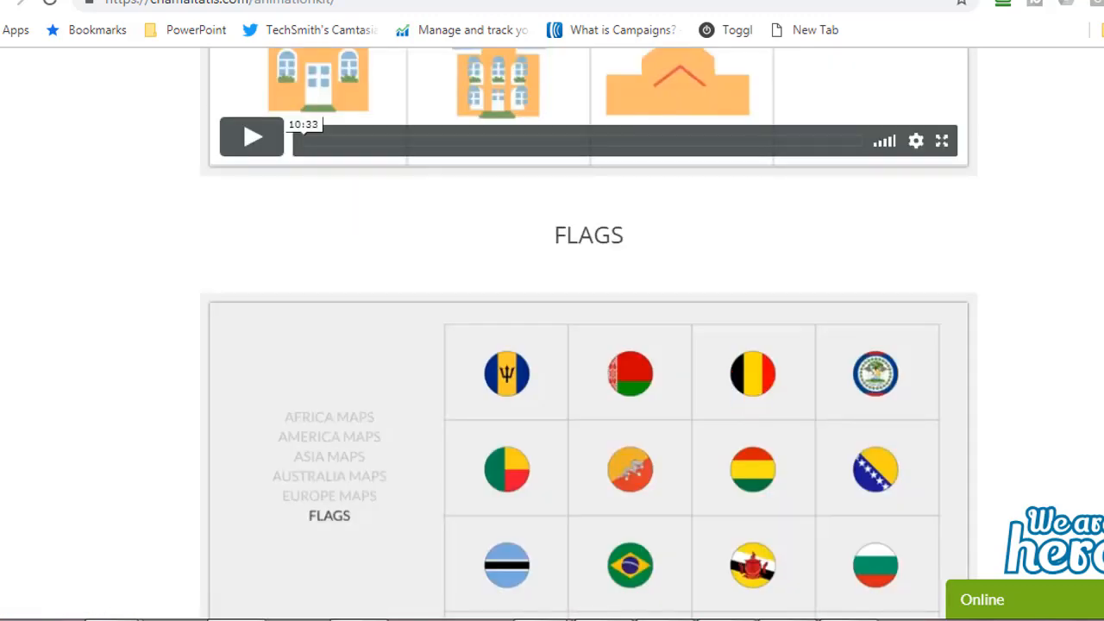
pyautogui.scroll(-15, 718, 228)
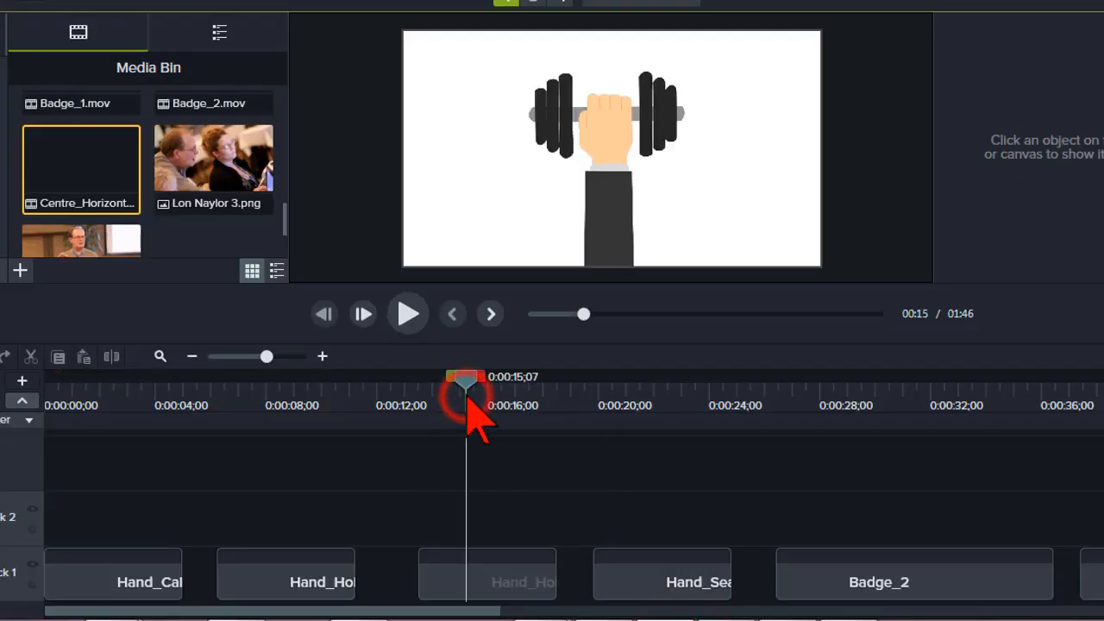
# - Return the playhead to the timeline's start in Camtasia and bring up the Animation Kit folder in Windows Explorer
pyautogui.click(35, 401)
pyautogui.moveTo(200, 620)
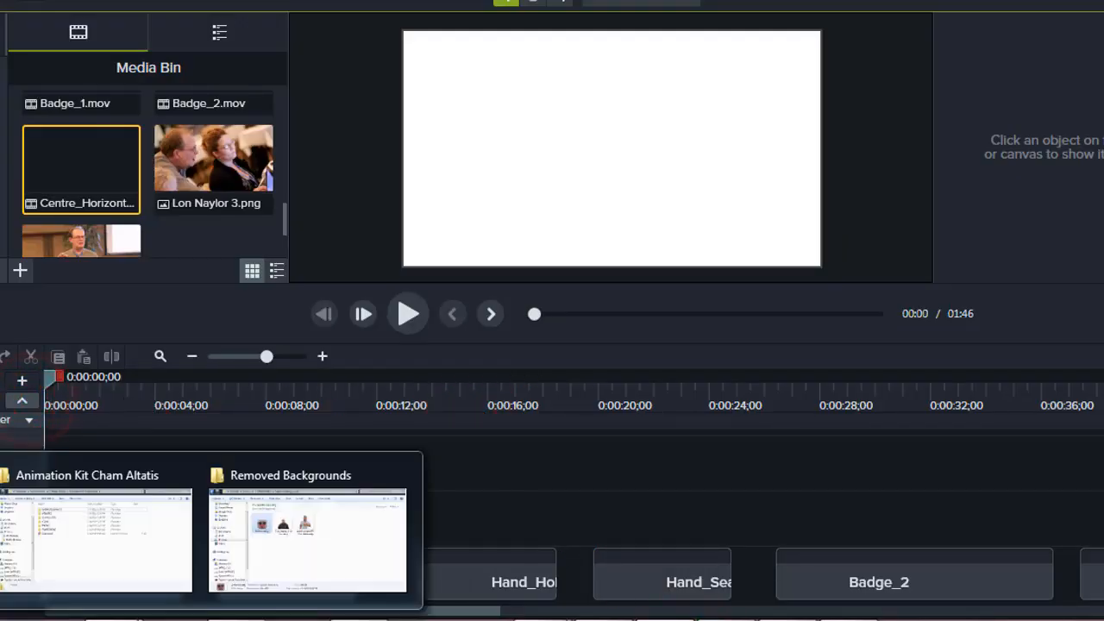
pyautogui.click(142, 565)
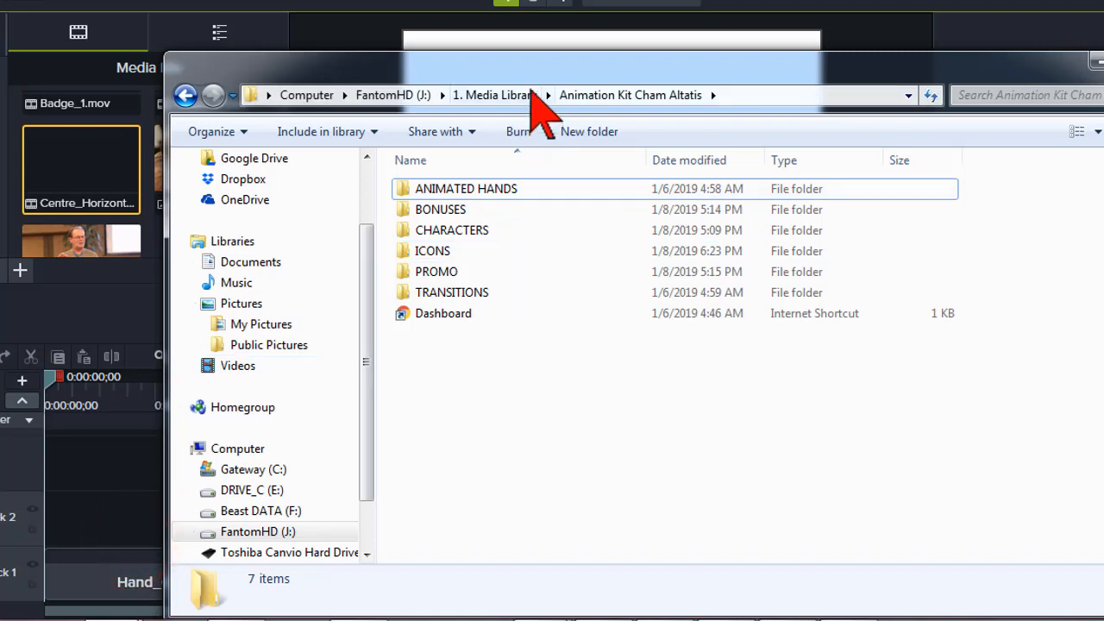
pyautogui.moveTo(530, 69); pyautogui.dragTo(516, 34)
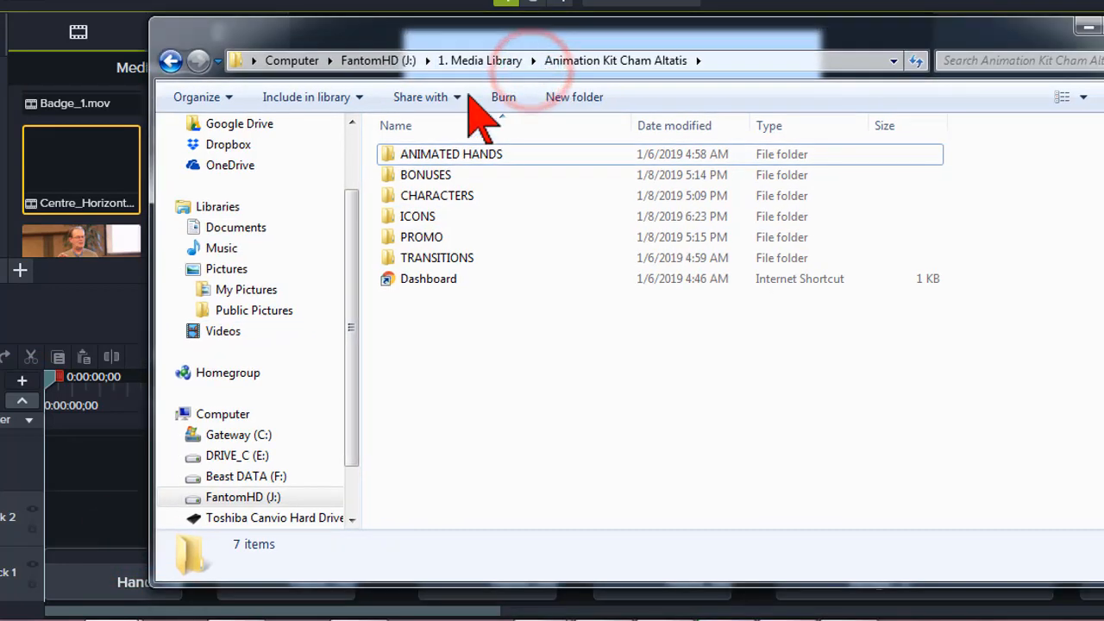
# - Browse the MOV files inside ANIMATED HANDS > Animated_Hands_MOV > MOV and return to the Animation Kit folder
pyautogui.doubleClick(390, 153)
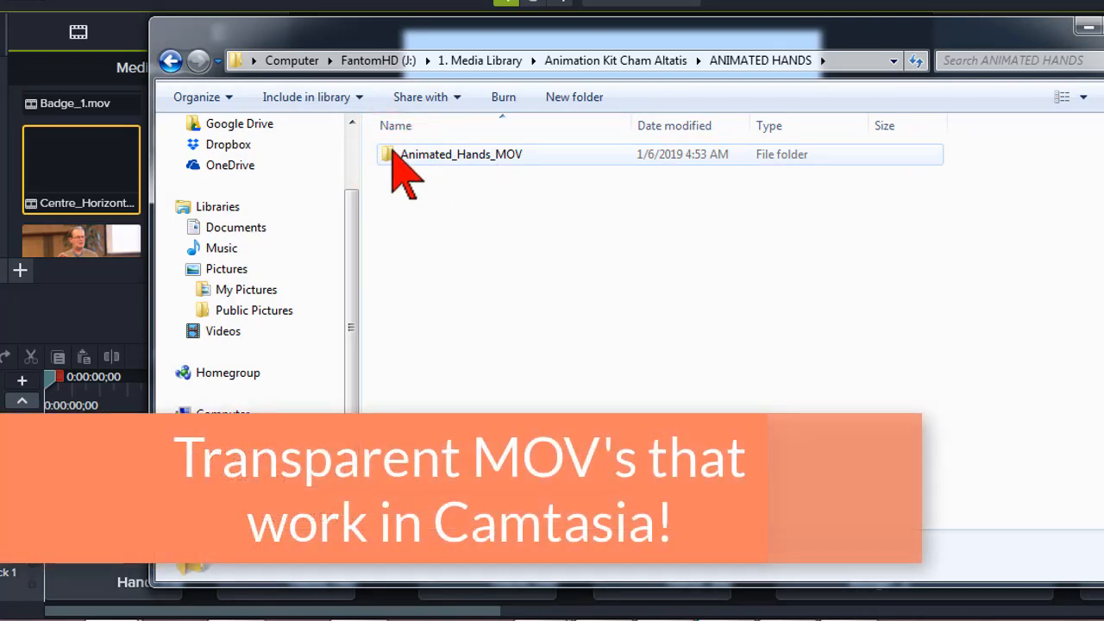
pyautogui.doubleClick(395, 155)
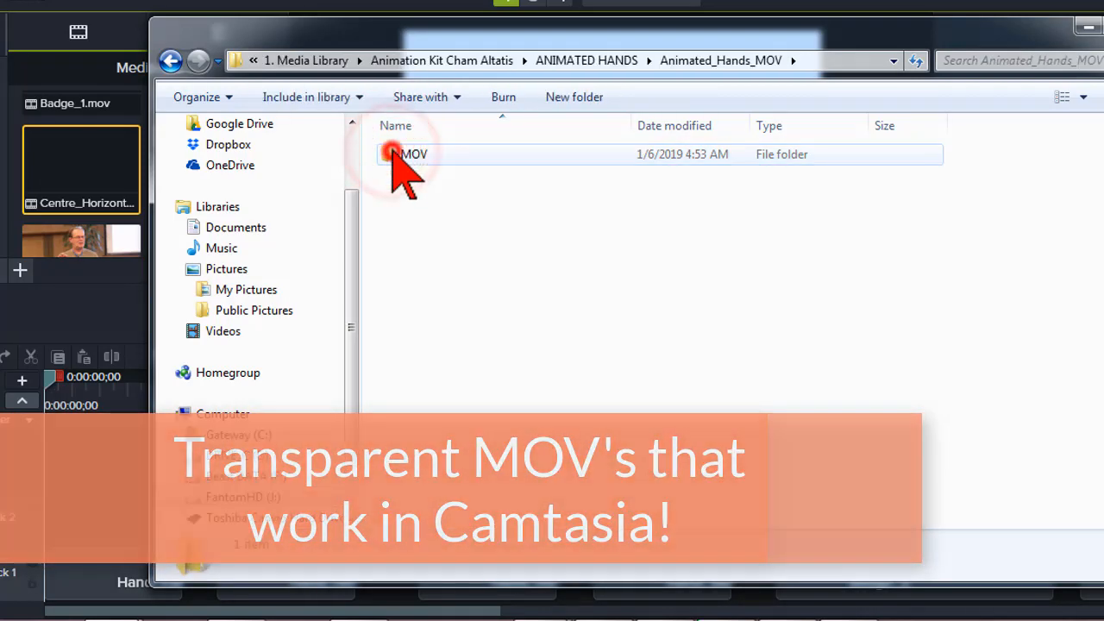
pyautogui.doubleClick(395, 155)
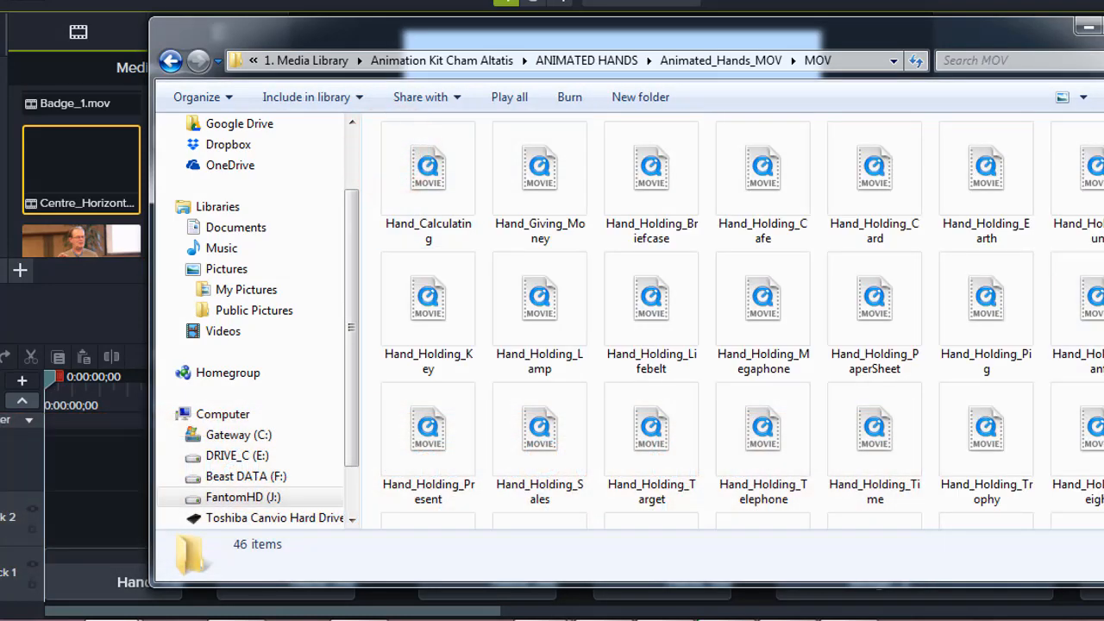
pyautogui.scroll(-6, 961, 239)
pyautogui.click(587, 60)
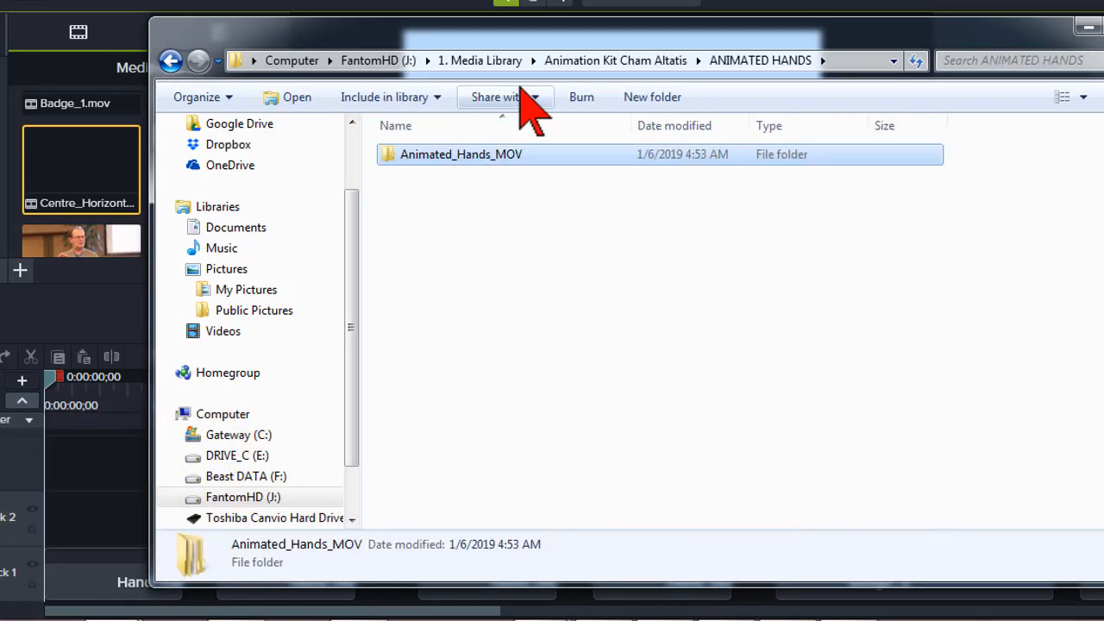
pyautogui.click(572, 61)
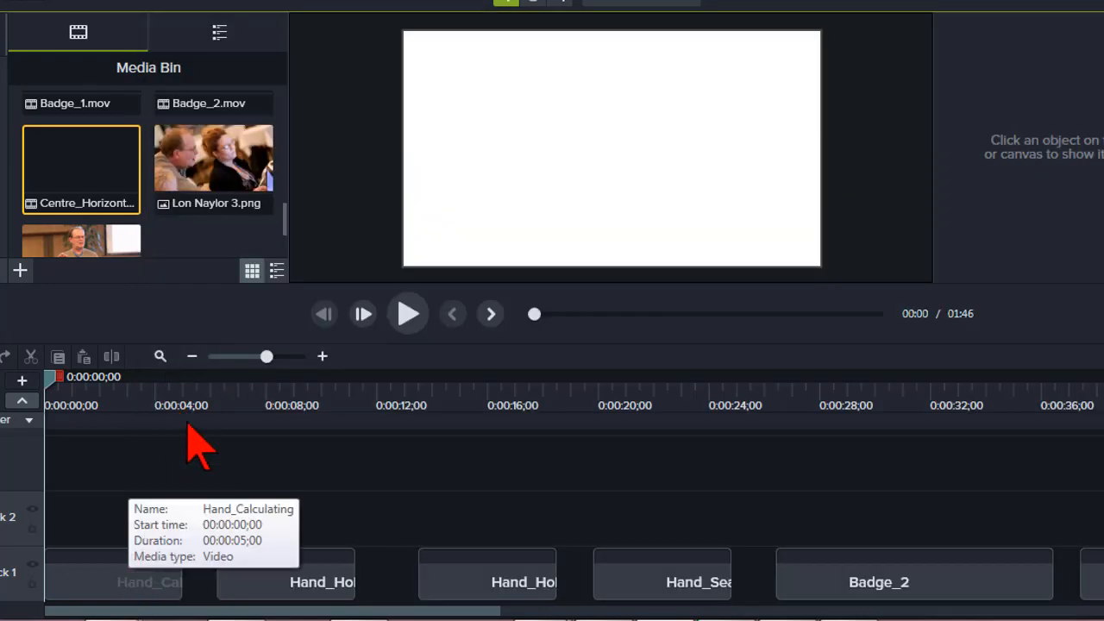
# - Play part of the Hand_Calculating clip and of the trophy hand clip that follows it on Track 1
pyautogui.click(406, 314)
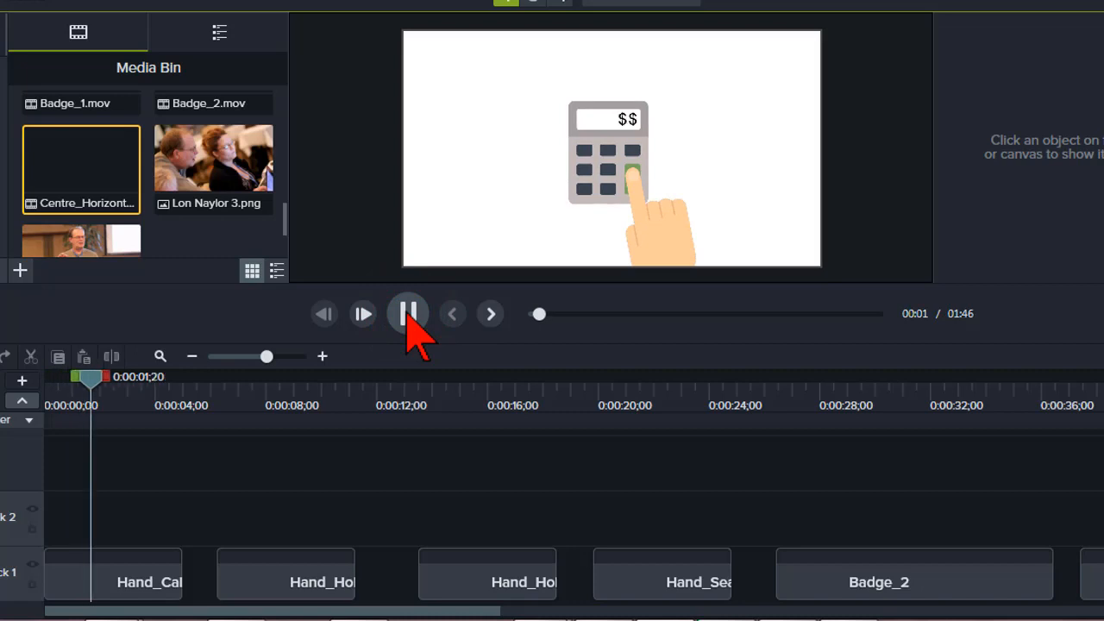
pyautogui.click(408, 314)
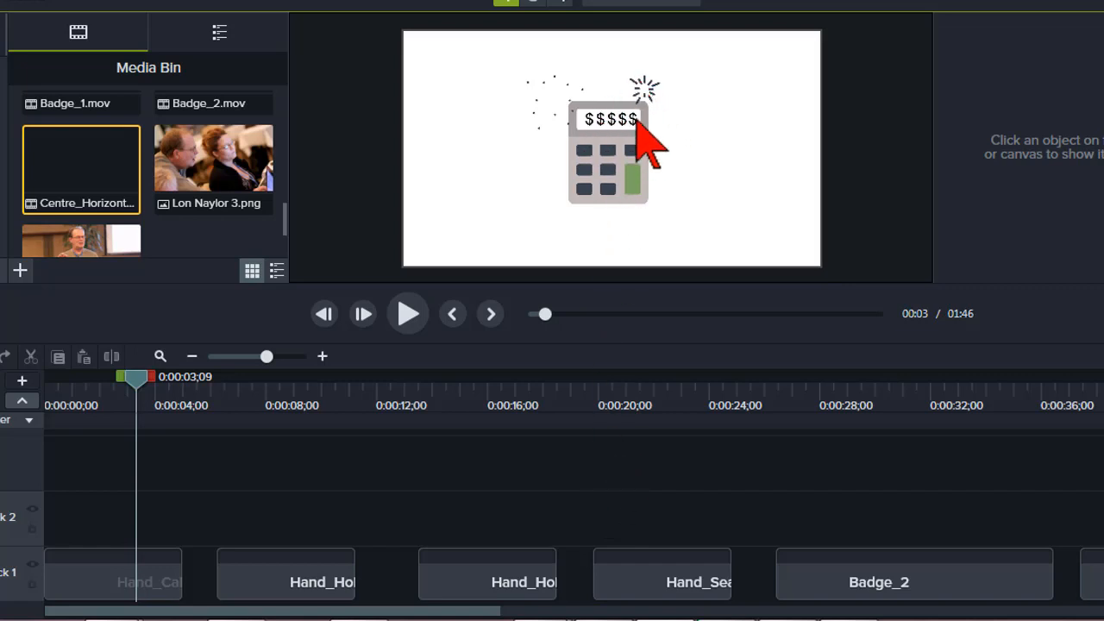
pyautogui.click(216, 392)
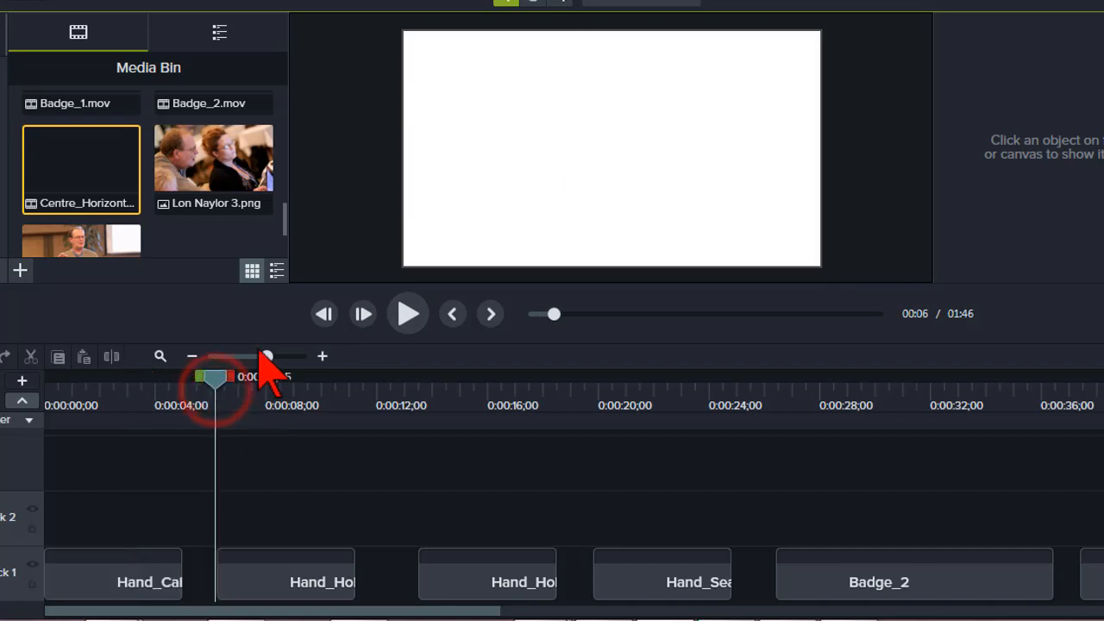
pyautogui.click(407, 315)
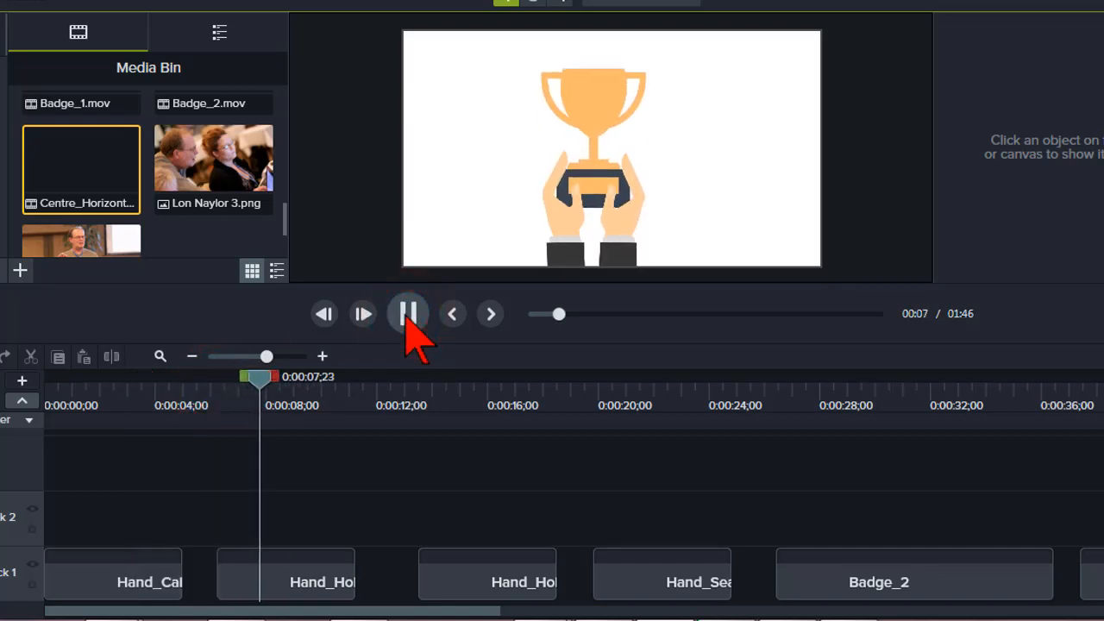
pyautogui.click(408, 315)
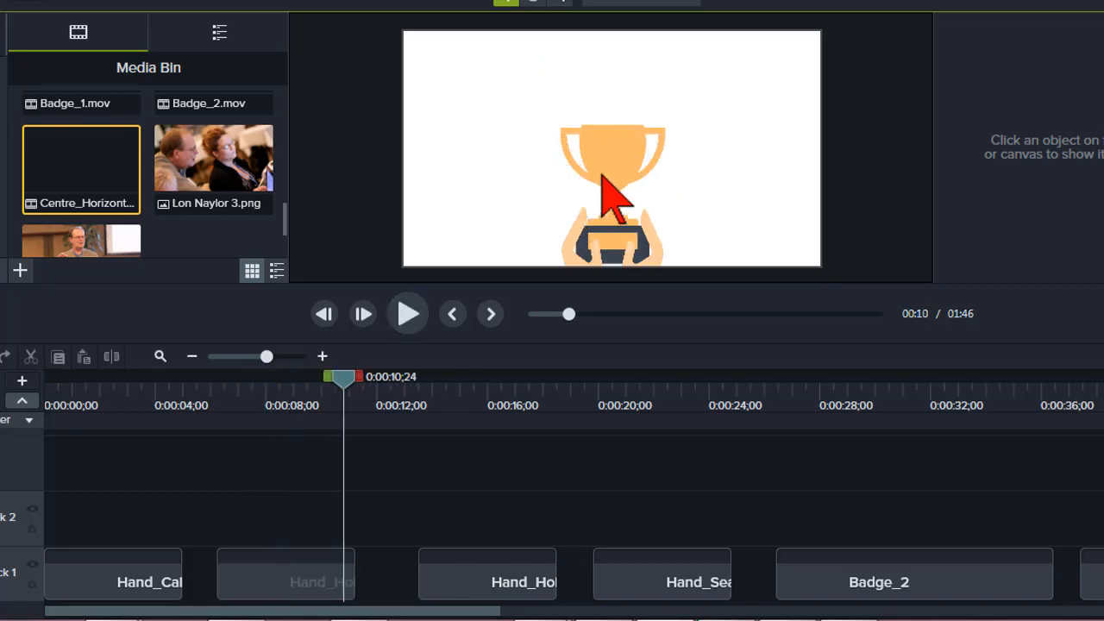
# - Preview the dumbbell hand clip from its start and move the playhead to the beginning of the next hand clip
pyautogui.click(418, 392)
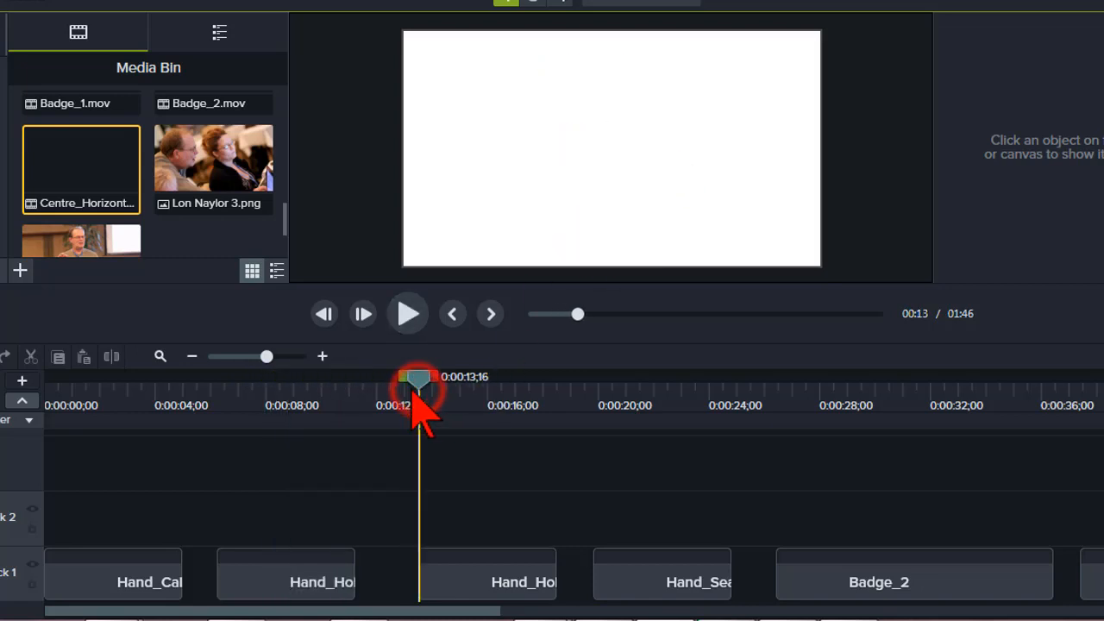
pyautogui.click(412, 315)
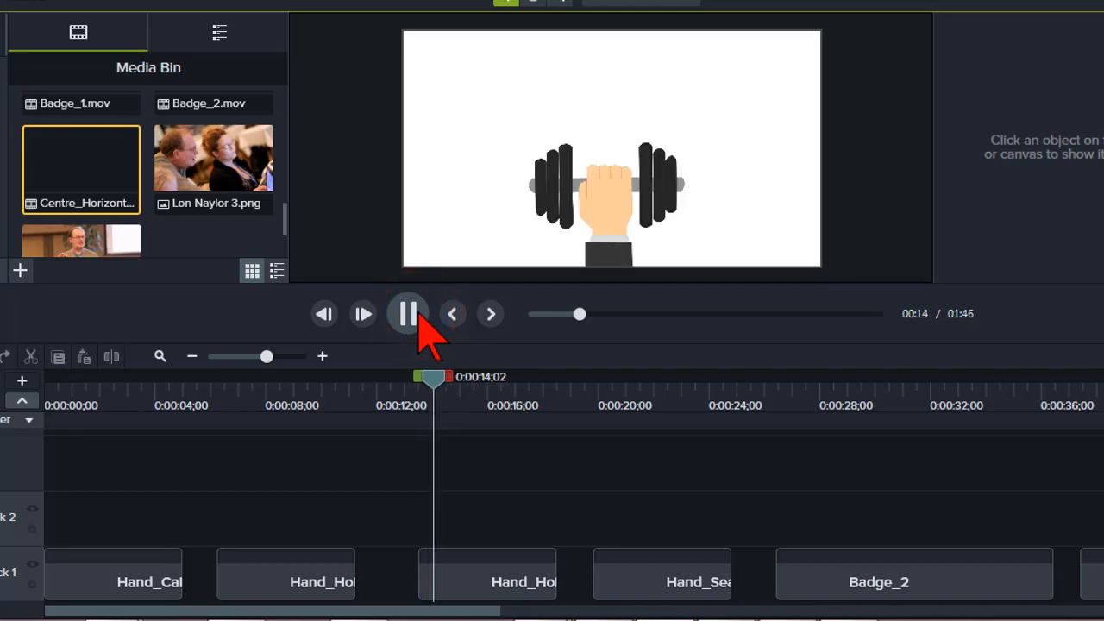
pyautogui.click(411, 315)
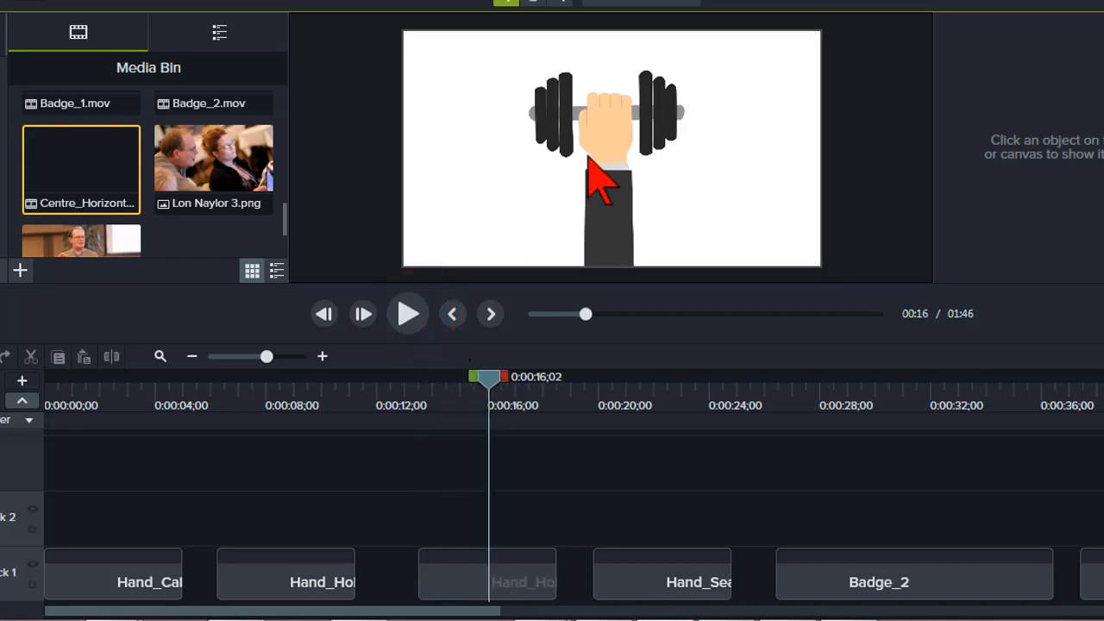
pyautogui.click(591, 395)
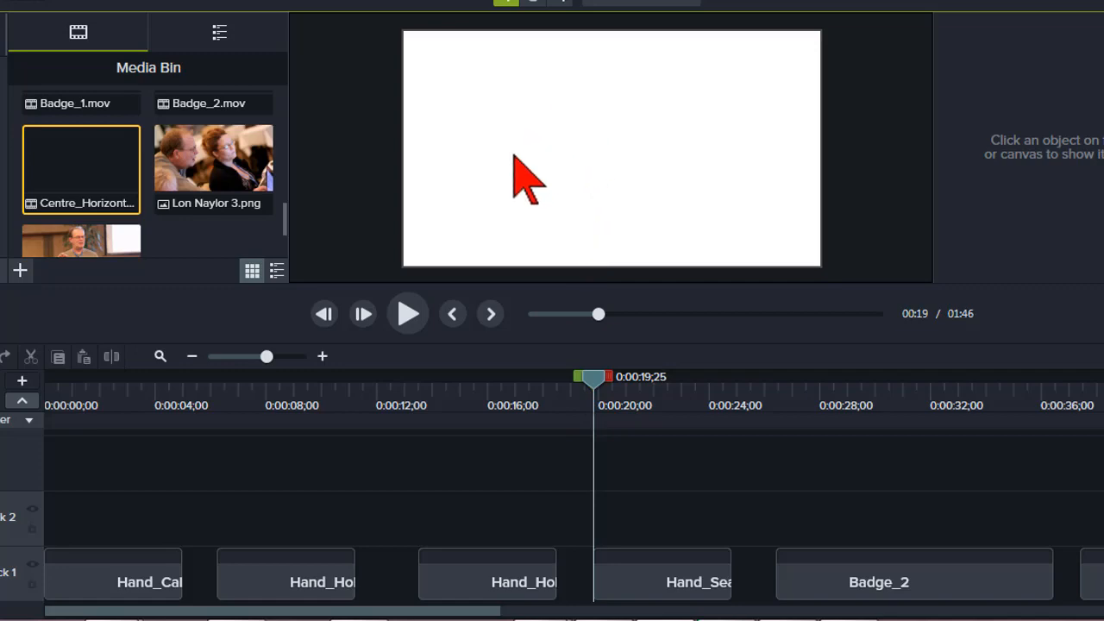
# - Set the project's canvas color to blue with the playhead on the trophy clip
pyautogui.click(303, 395)
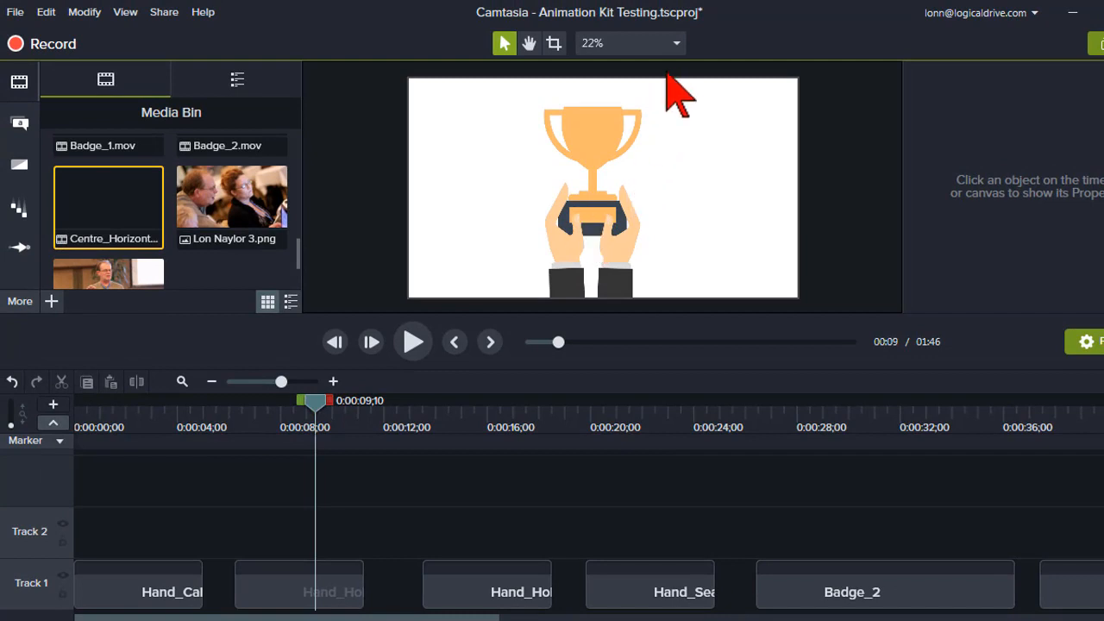
pyautogui.click(677, 45)
pyautogui.click(673, 273)
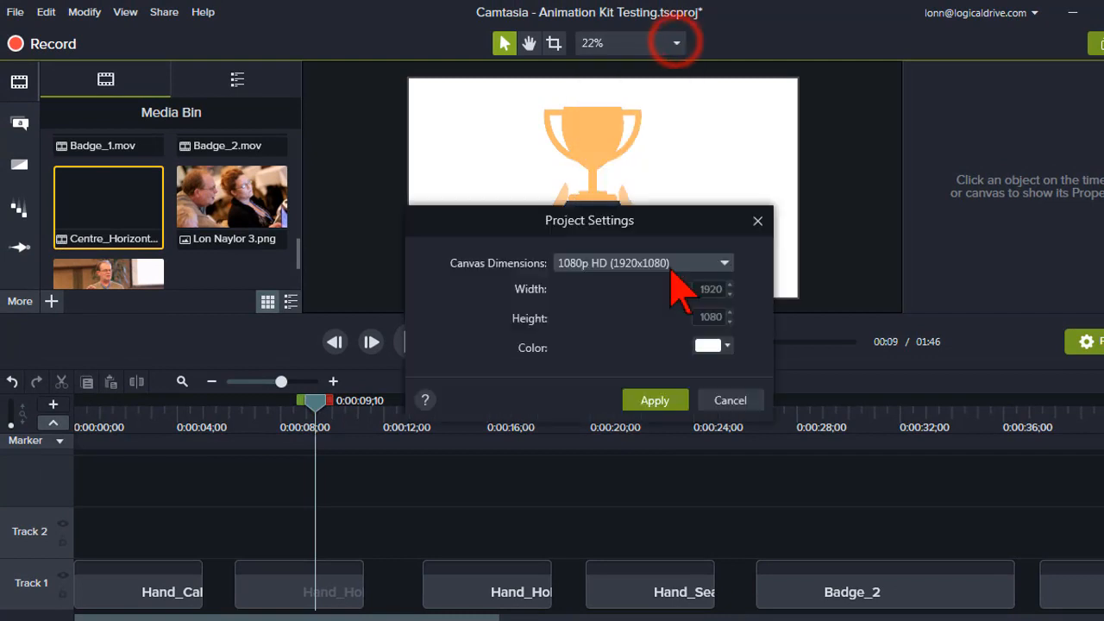
pyautogui.click(728, 346)
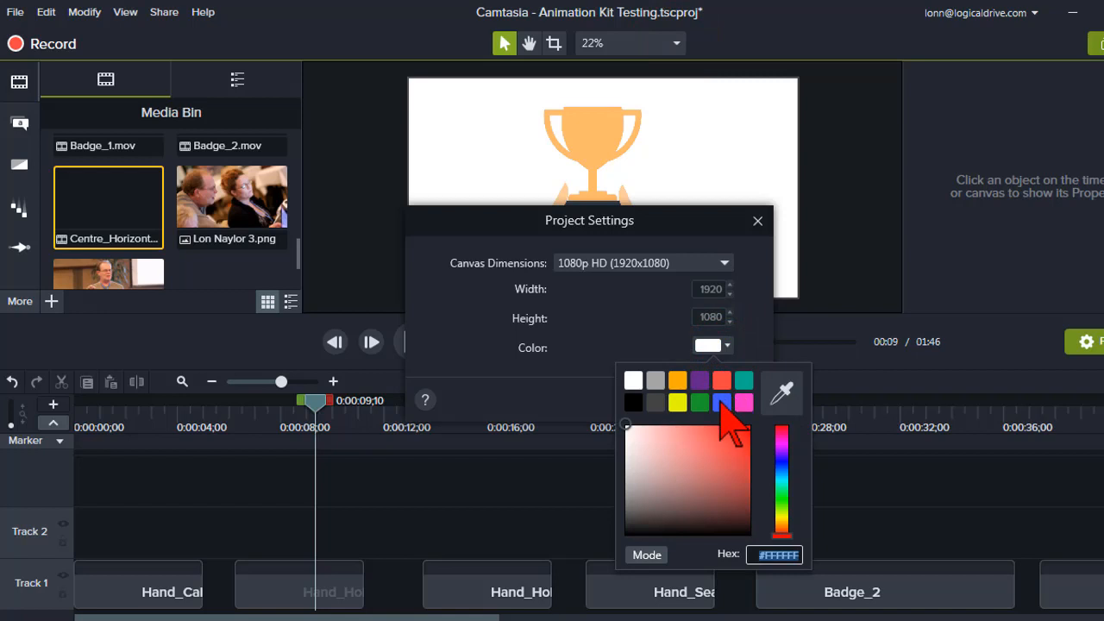
pyautogui.click(721, 402)
pyautogui.click(730, 400)
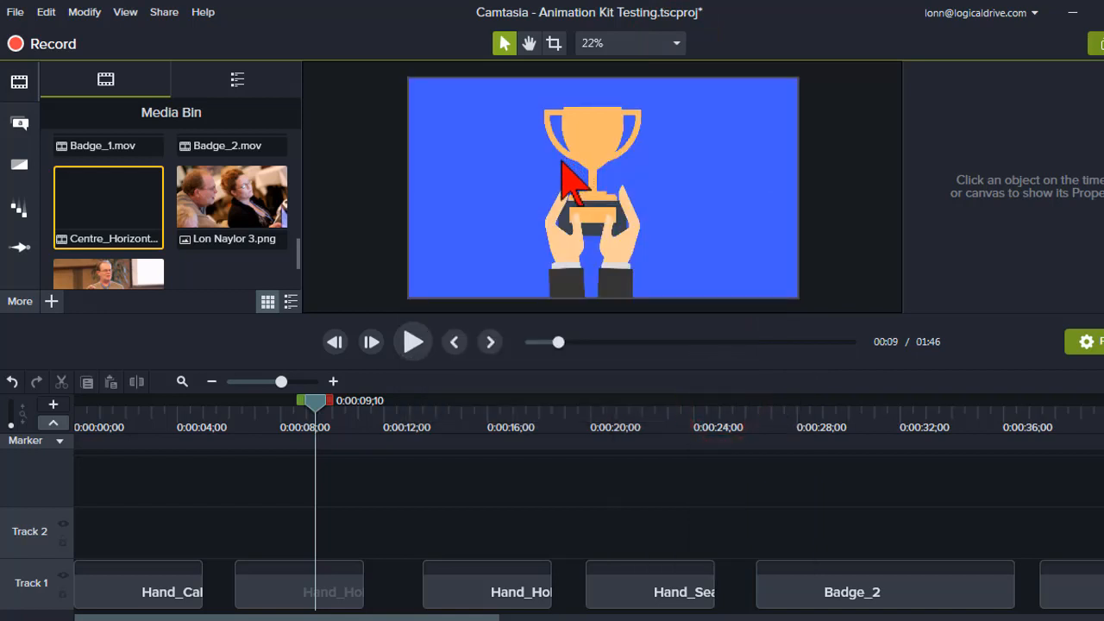
# - Preview the hand clips against the blue canvas, from the dumbbell clip to the magnifying glass clip
pyautogui.click(420, 411)
pyautogui.click(413, 342)
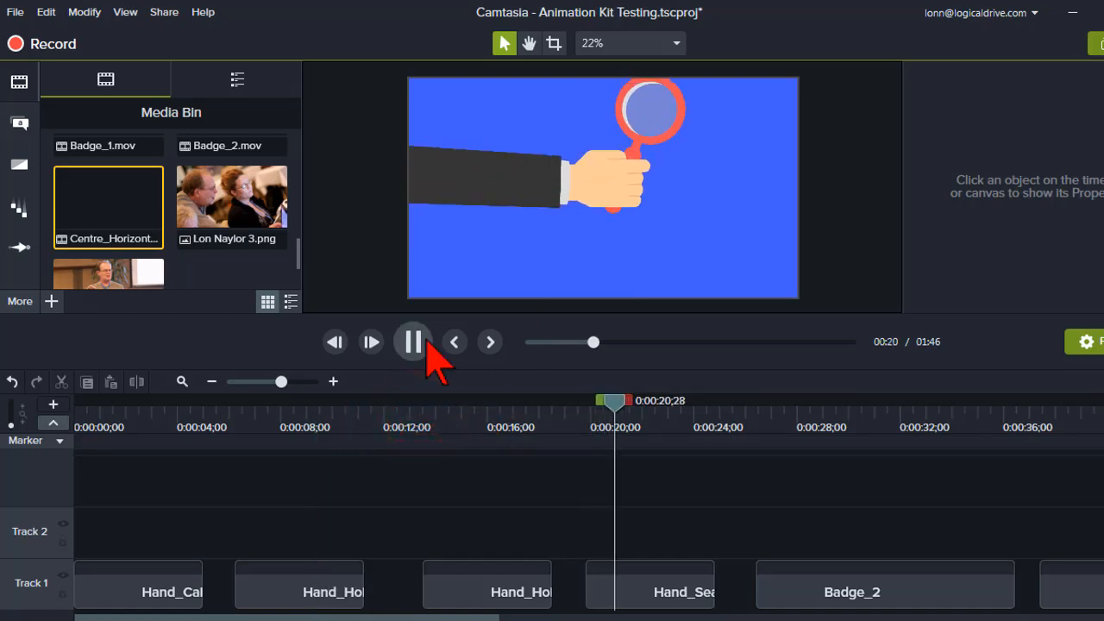
pyautogui.click(427, 341)
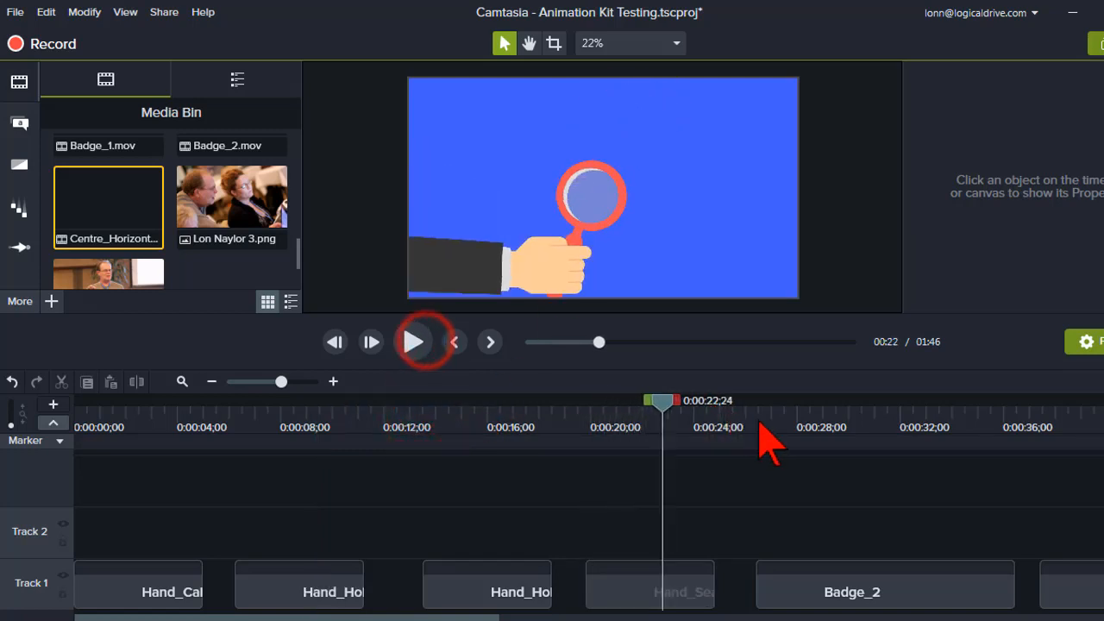
# - Play the opening of the Badge_2 clip on Track 1
pyautogui.click(759, 423)
pyautogui.click(415, 347)
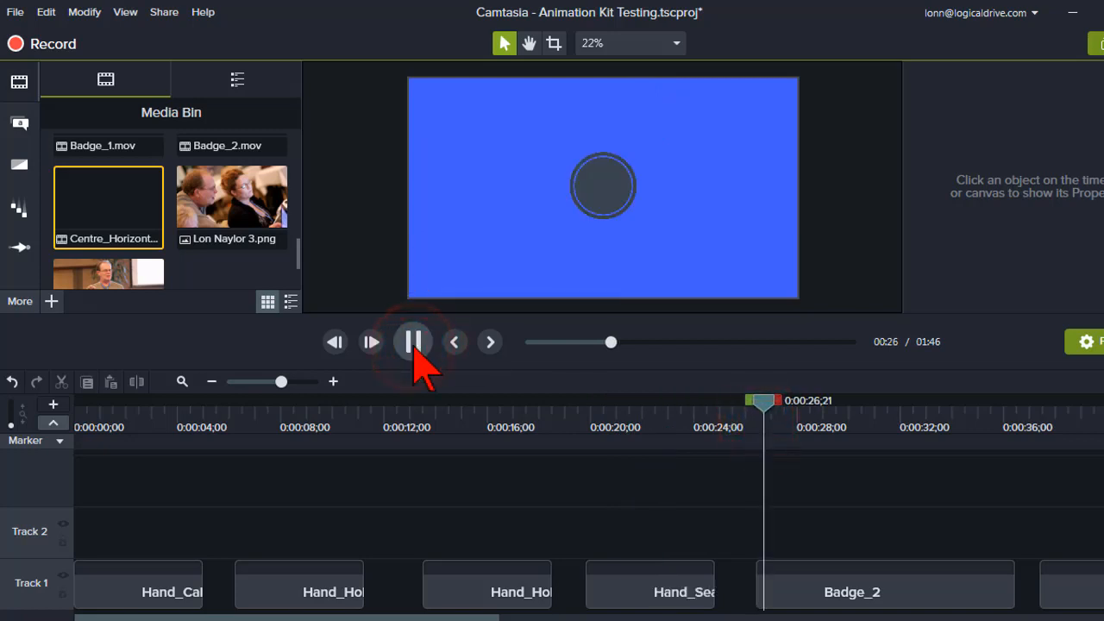
pyautogui.click(413, 343)
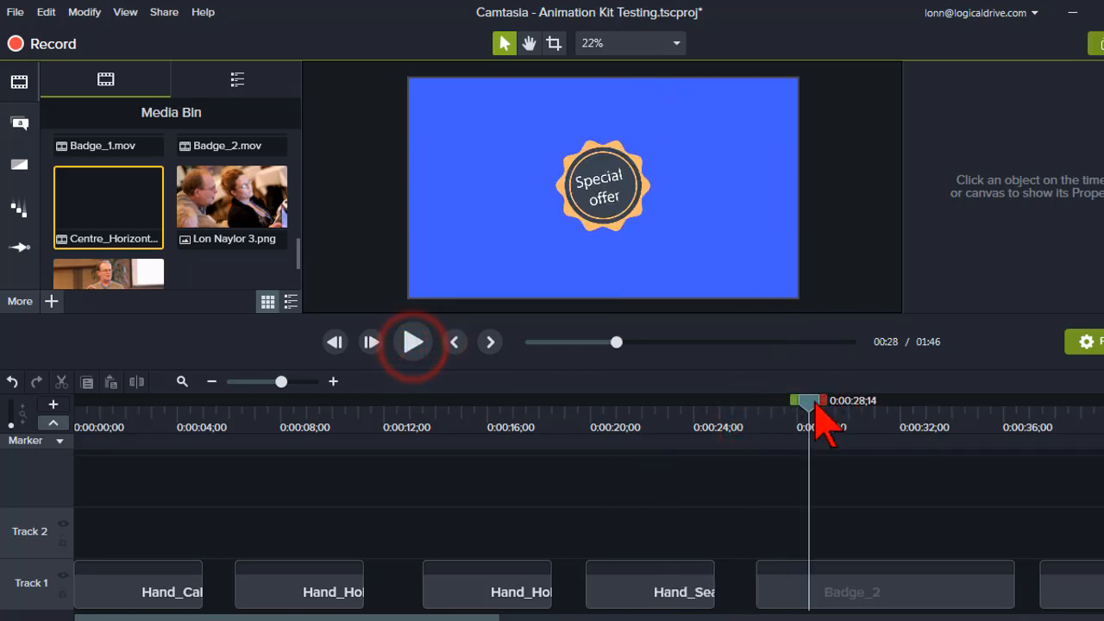
# - Preview the hand clip with the discount sign following Badge_2 and scrub on into the Badge_1 clip
pyautogui.moveTo(812, 406); pyautogui.dragTo(1039, 440)
pyautogui.click(413, 343)
pyautogui.click(413, 342)
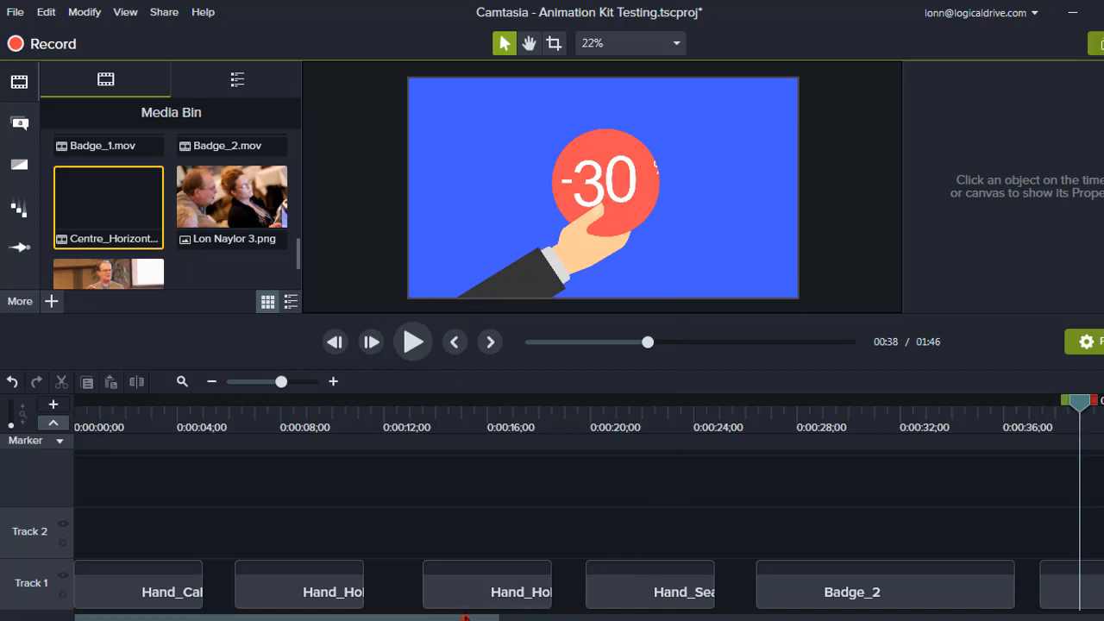
pyautogui.hscroll(6, 464, 614)
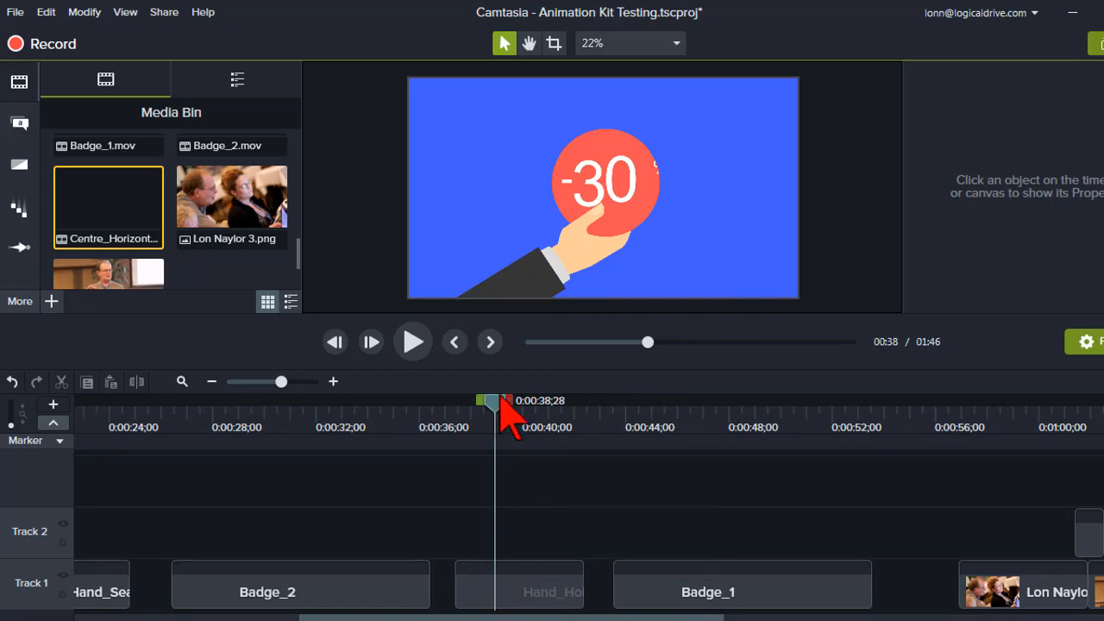
pyautogui.moveTo(499, 403); pyautogui.dragTo(528, 403)
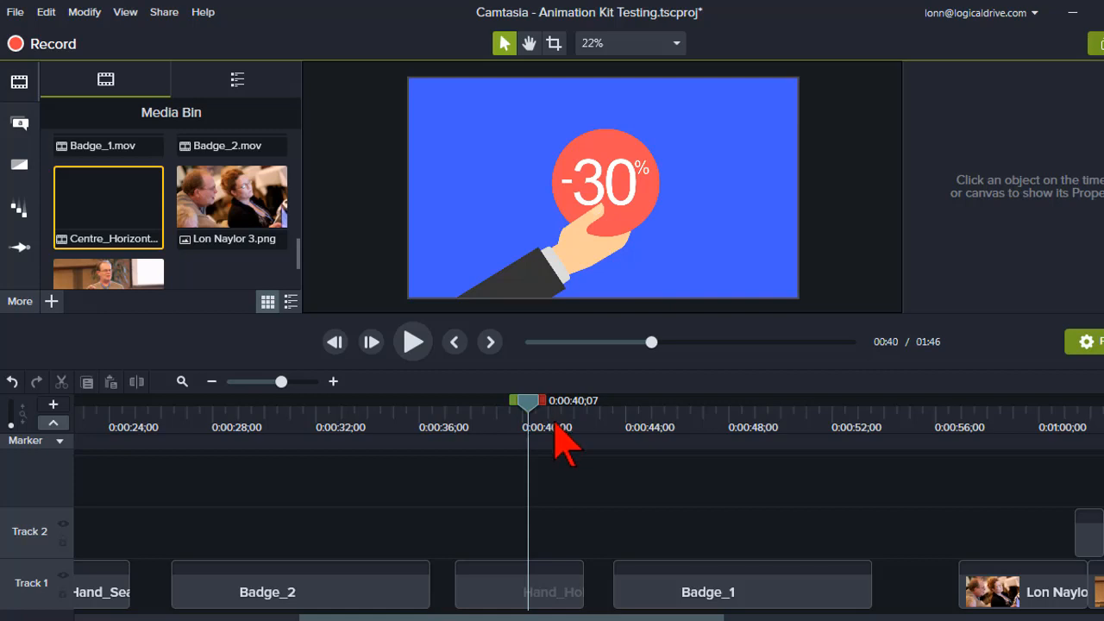
pyautogui.moveTo(512, 420); pyautogui.dragTo(638, 420)
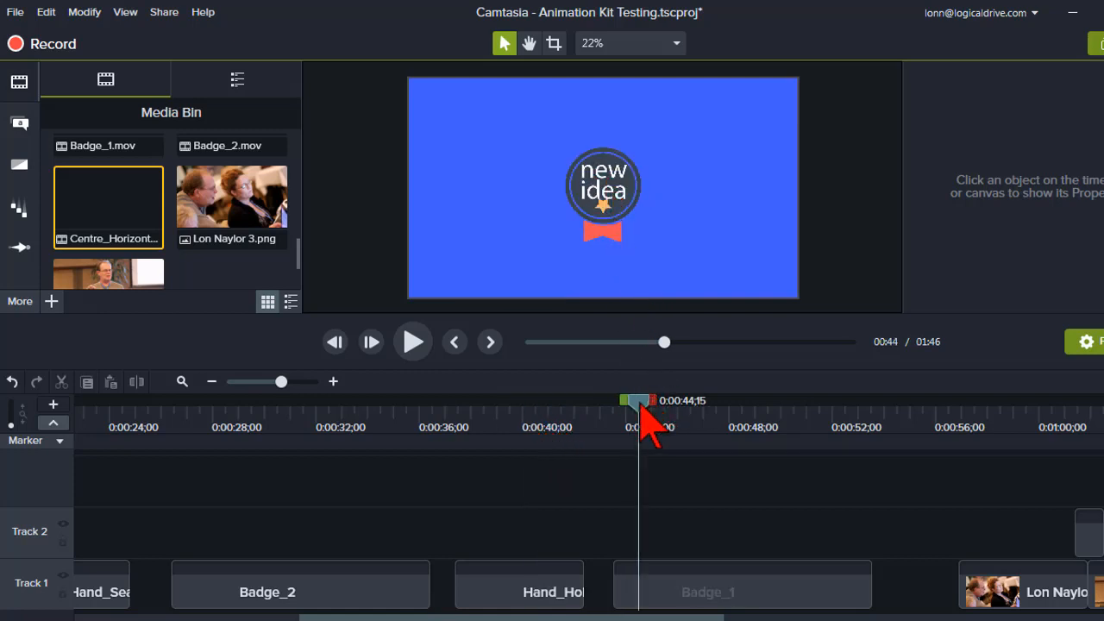
# - Scrub the Badge_1 clip and the discount-sign hand clip, ending at the first photo clip at 0:00:56;28
pyautogui.click(714, 421)
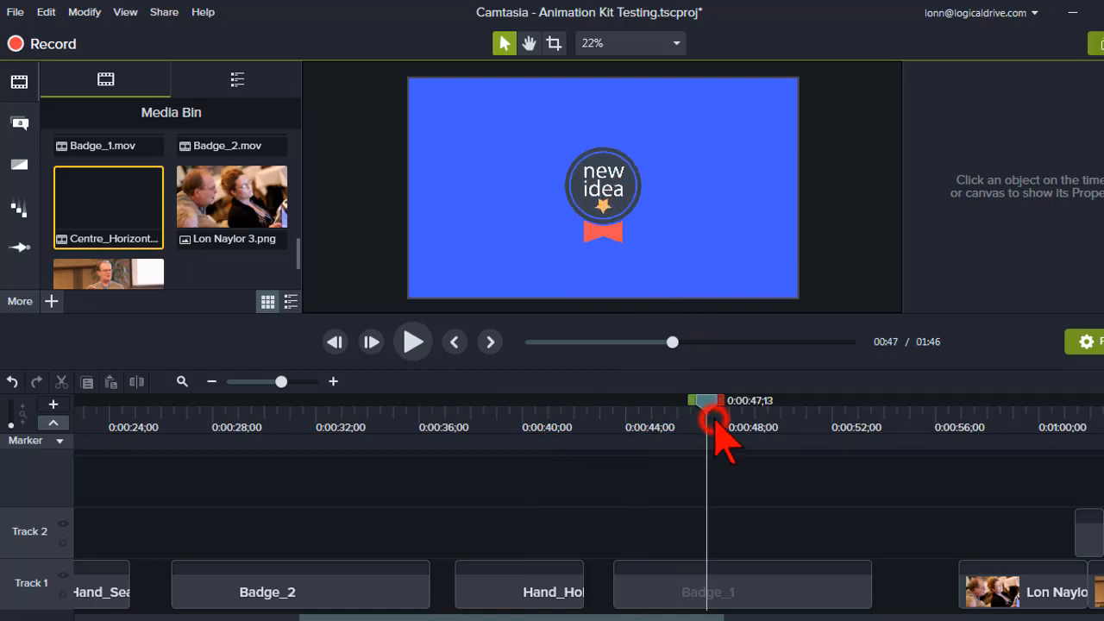
pyautogui.click(527, 423)
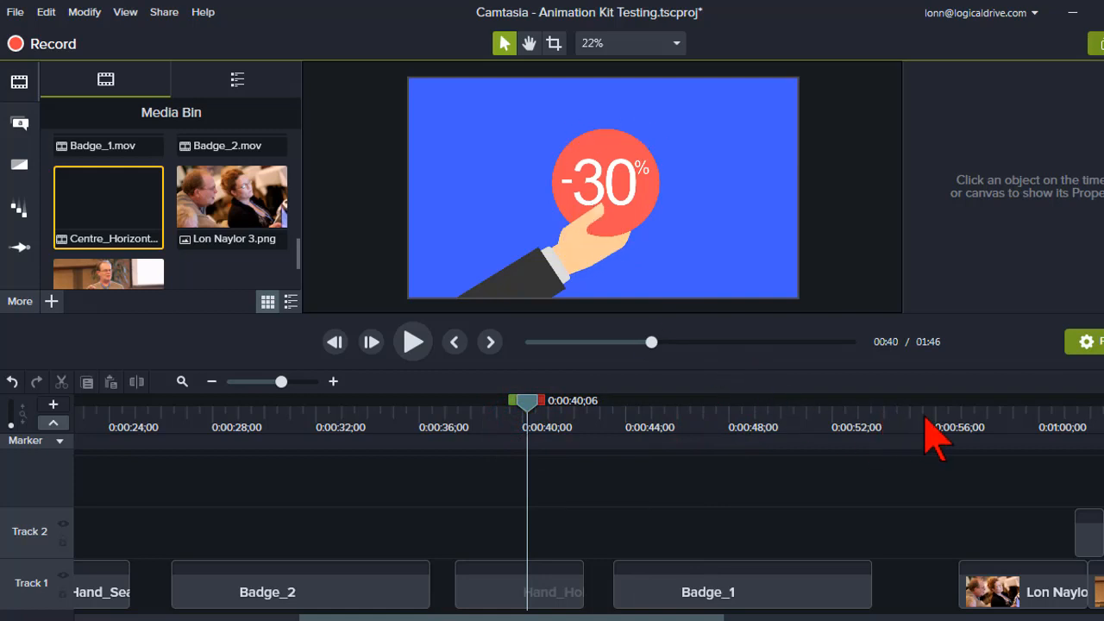
pyautogui.moveTo(924, 416); pyautogui.dragTo(959, 420)
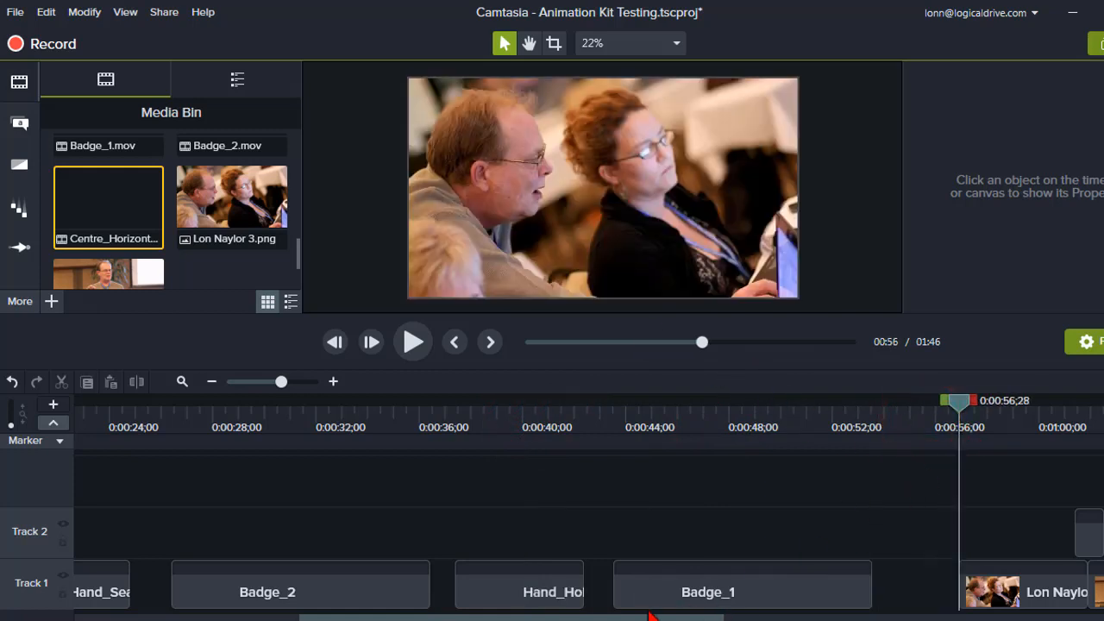
# - Play the Centre_Horizontal transition between the two photo clips on Track 1
pyautogui.moveTo(604, 616); pyautogui.dragTo(775, 616)
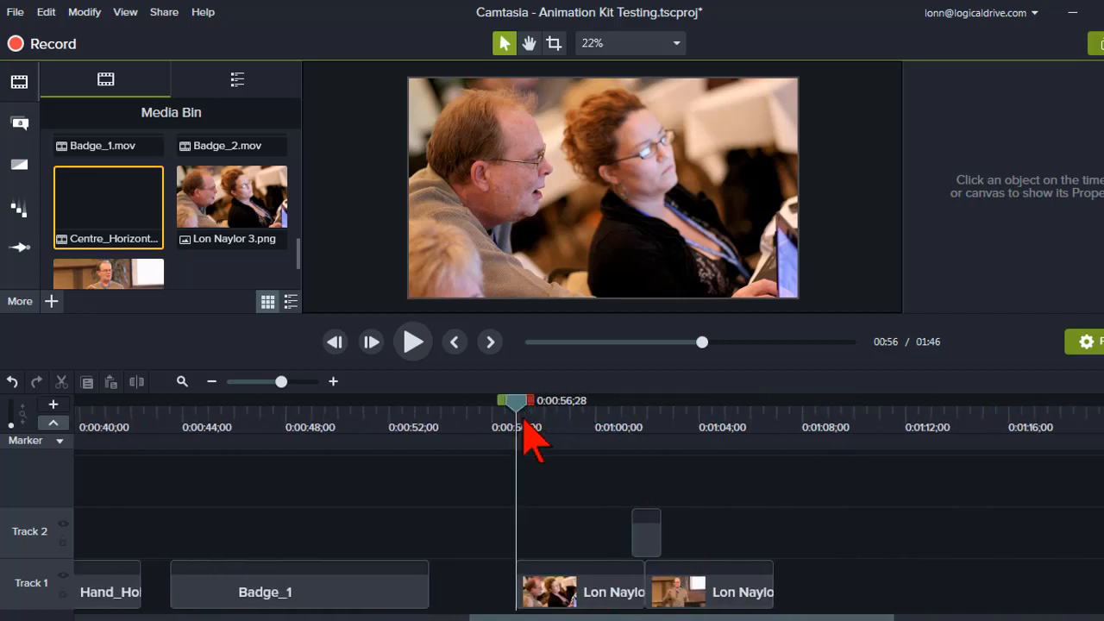
pyautogui.click(608, 595)
pyautogui.click(705, 591)
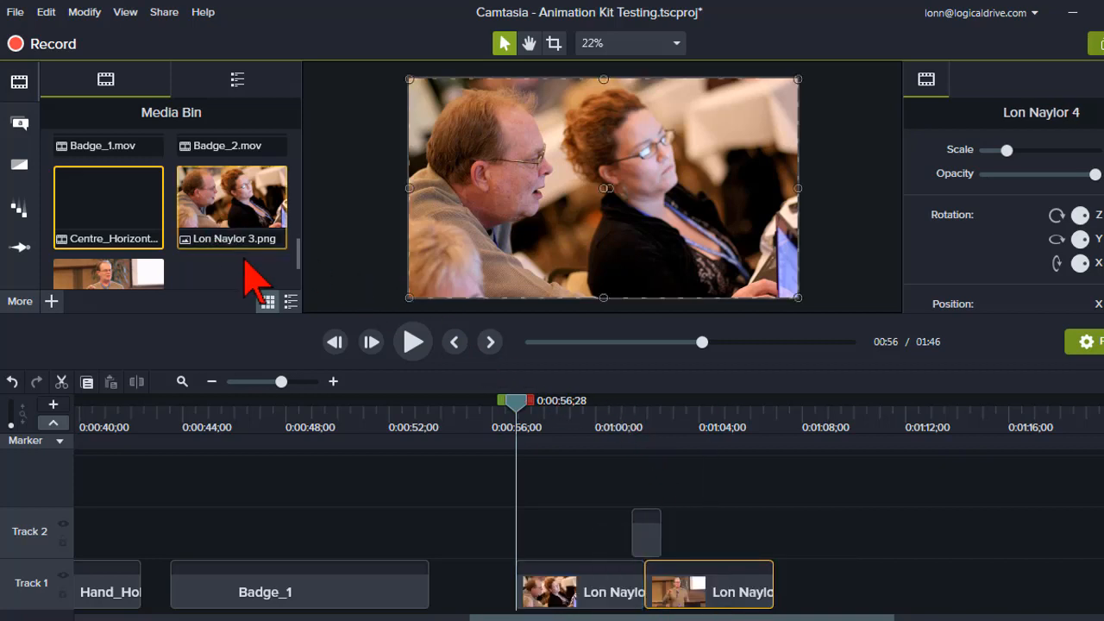
pyautogui.moveTo(515, 404); pyautogui.dragTo(604, 421)
pyautogui.click(414, 343)
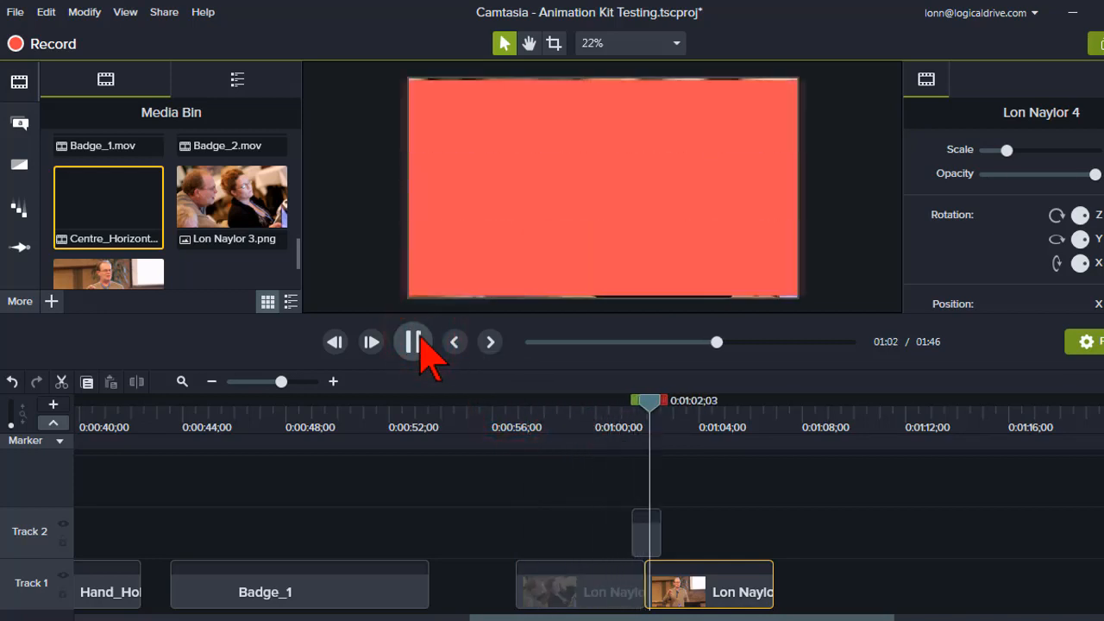
pyautogui.click(414, 343)
# - Step frame by frame through the transition between the two photos, up to 0:01:02;12
pyautogui.click(626, 421)
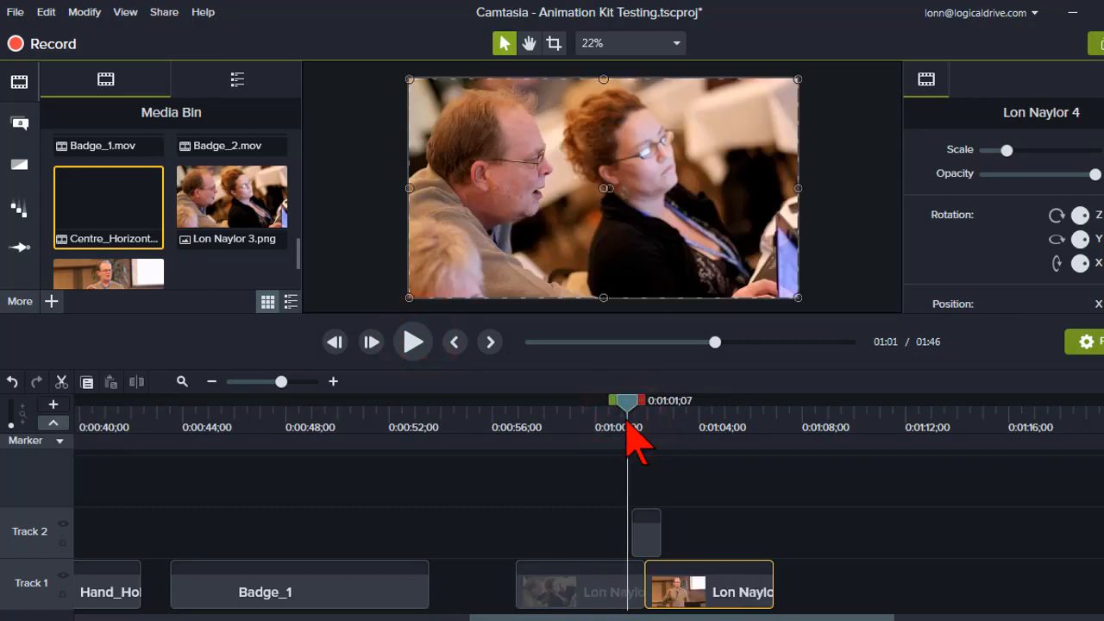
pyautogui.moveTo(627, 423); pyautogui.dragTo(629, 422)
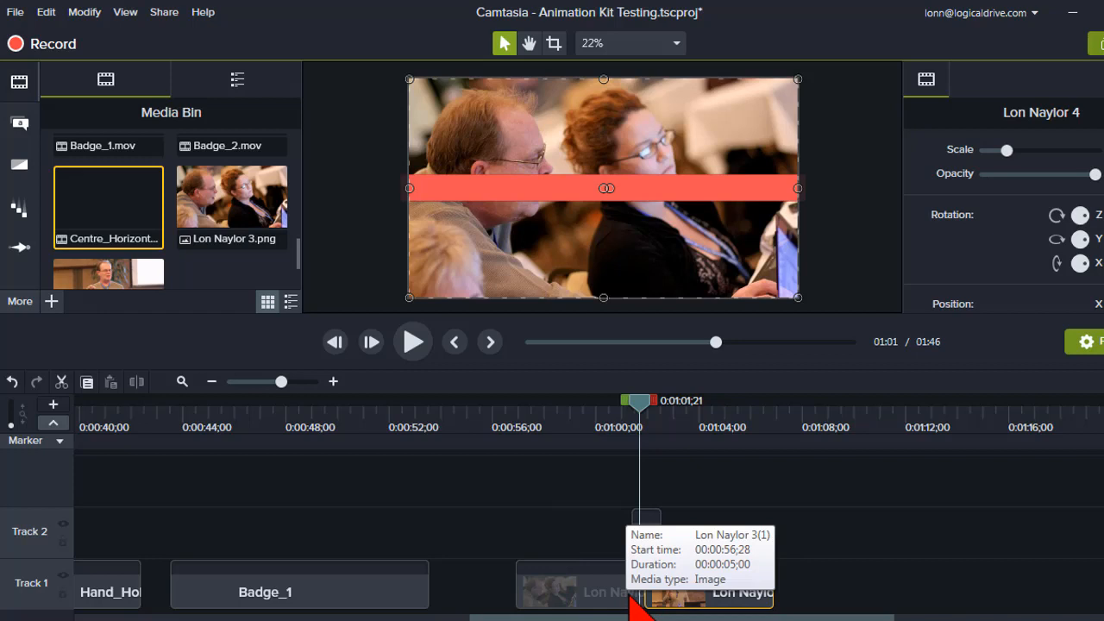
pyautogui.press('.')
pyautogui.press('.')
pyautogui.press('.')
pyautogui.press('.')
pyautogui.press('.')
pyautogui.press('.')
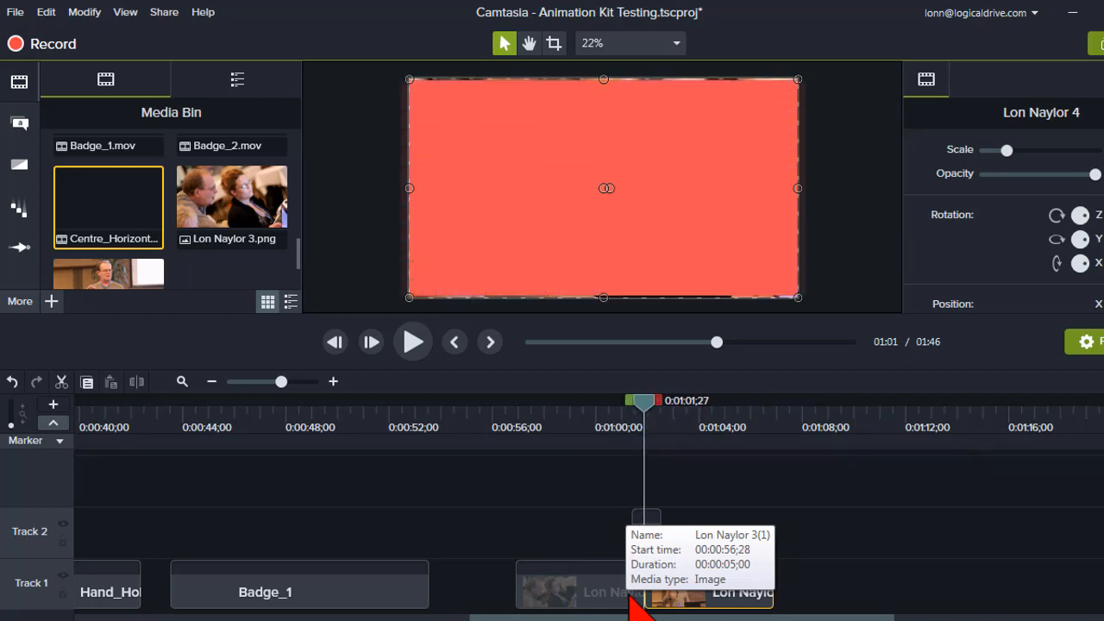
pyautogui.press('.')
pyautogui.press('.')
pyautogui.press('.')
pyautogui.press('.')
pyautogui.press('.')
pyautogui.press('.')
pyautogui.press('.')
pyautogui.press('.')
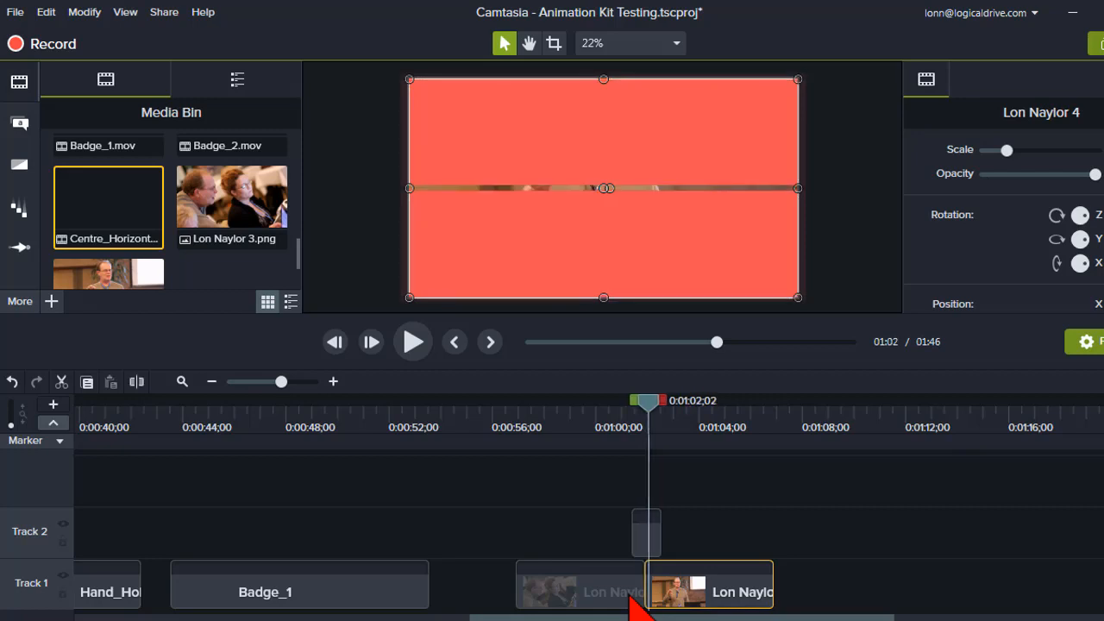
pyautogui.press('.')
pyautogui.press('.')
pyautogui.press('.')
pyautogui.press('.')
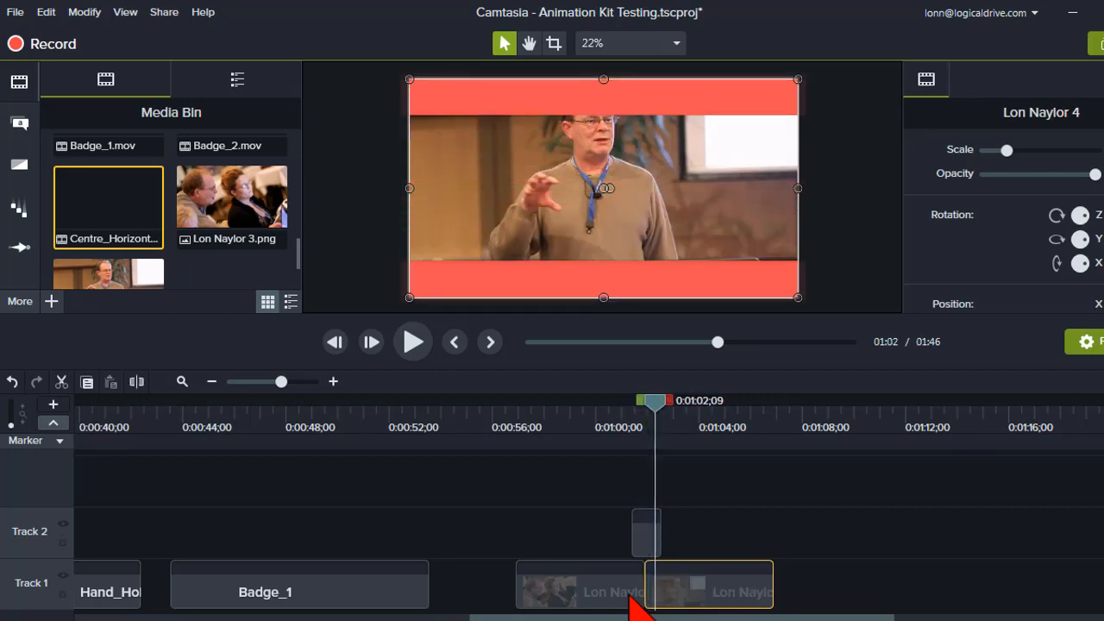
pyautogui.press('.')
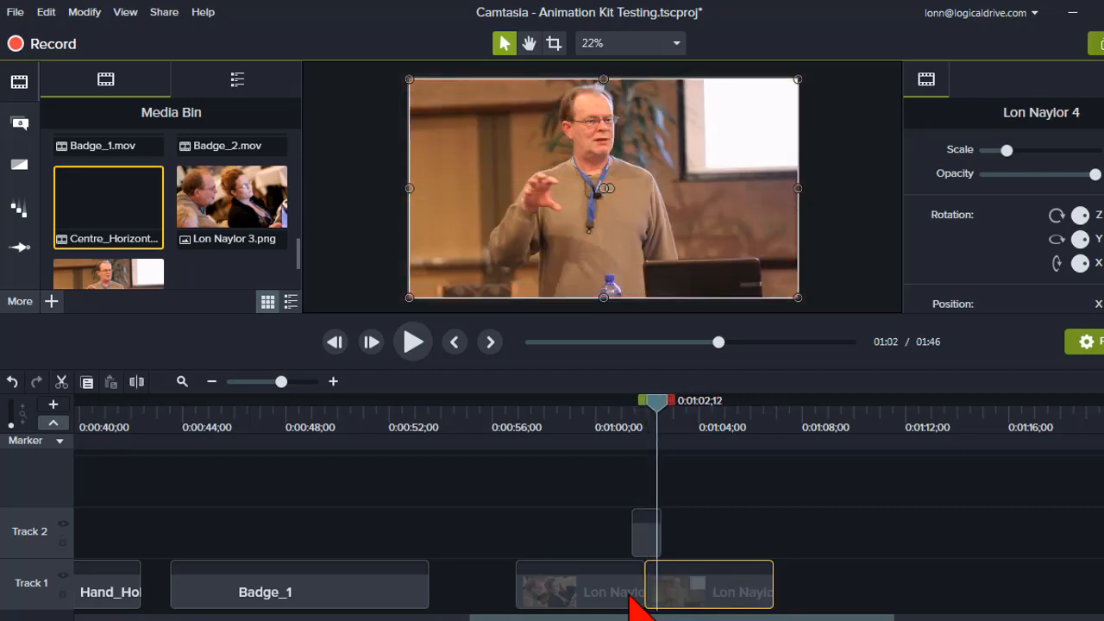
# - Move the Track 2 transition clip away to about 0:01:13, leaving the two photo clips butted together on Track 1
pyautogui.click(566, 417)
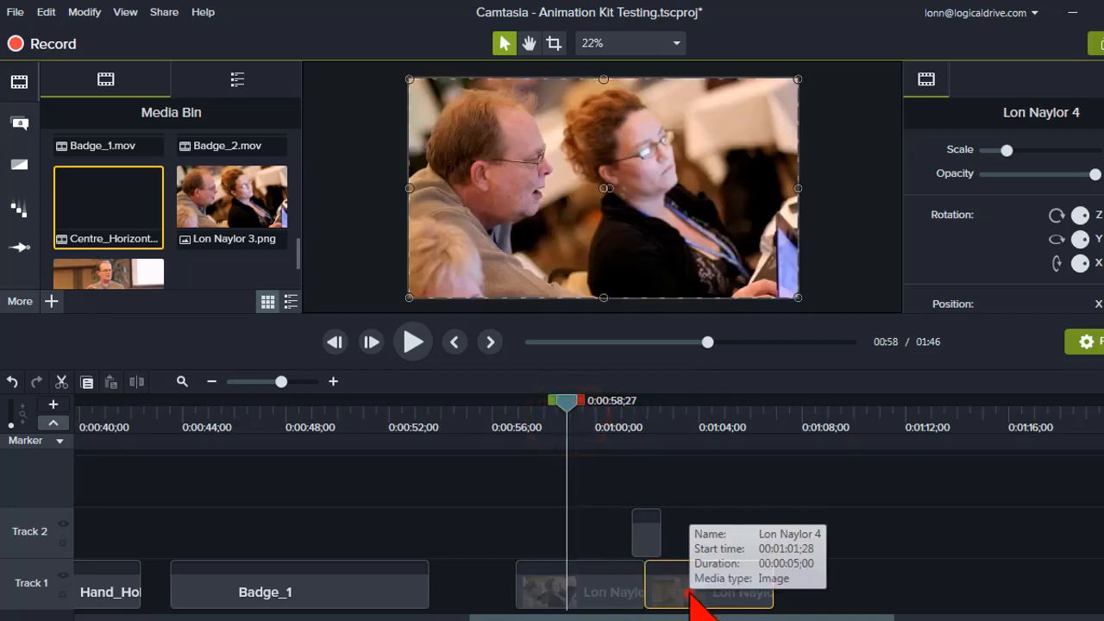
pyautogui.moveTo(693, 597); pyautogui.dragTo(781, 602)
pyautogui.moveTo(650, 539); pyautogui.dragTo(949, 582)
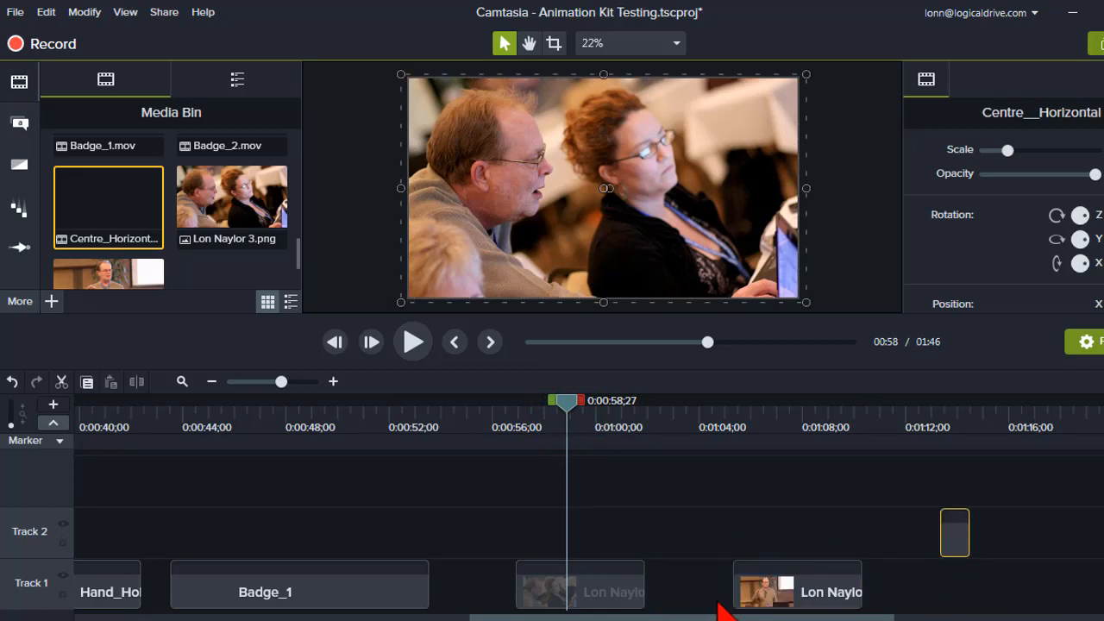
pyautogui.moveTo(763, 597); pyautogui.dragTo(646, 584)
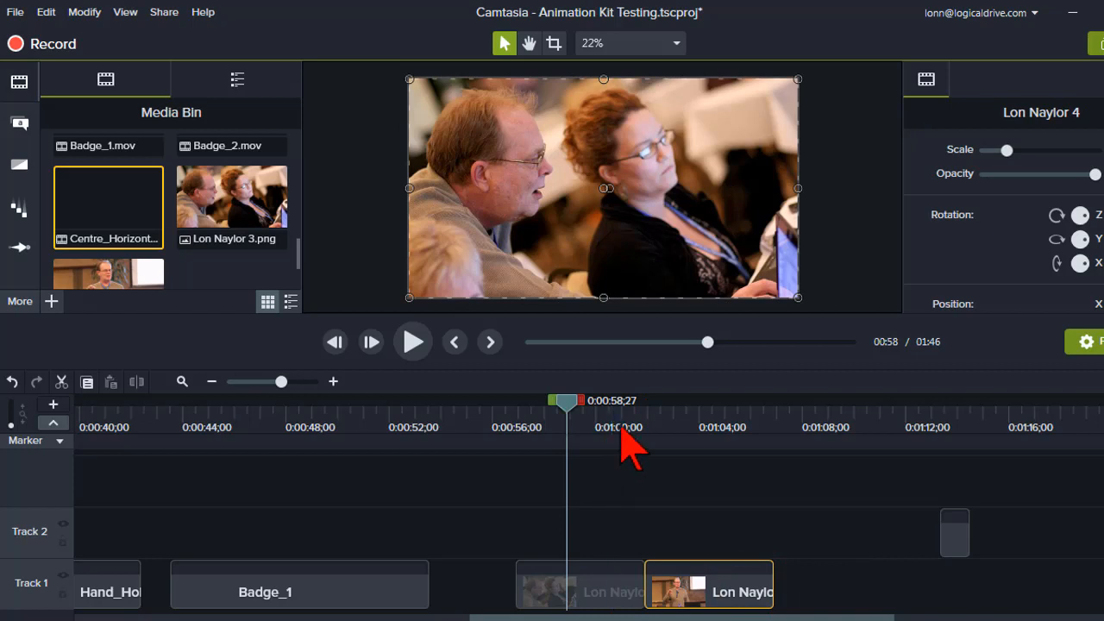
# - Check the plain cut from the first photo clip to the second without the transition, viewing the second at 0:01:03;00
pyautogui.click(611, 593)
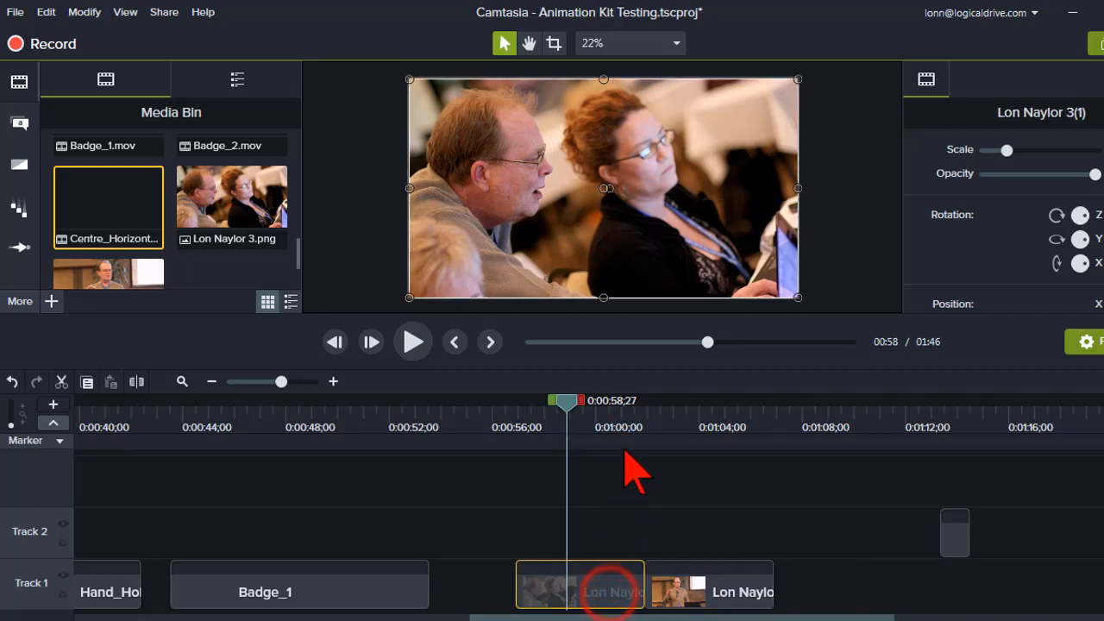
pyautogui.click(673, 416)
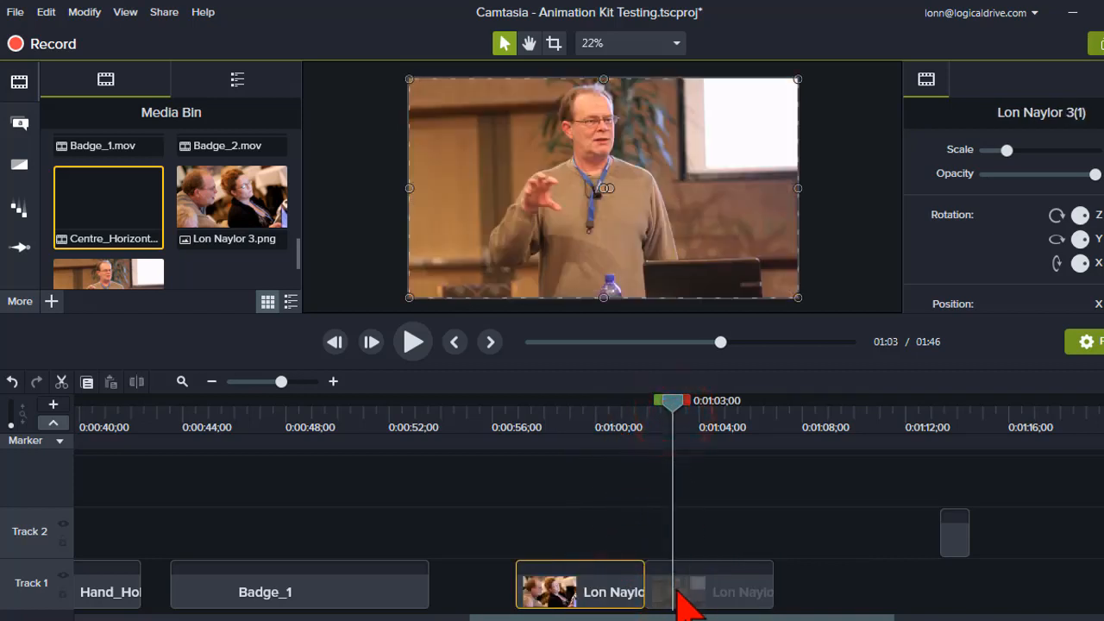
pyautogui.click(678, 587)
pyautogui.click(608, 592)
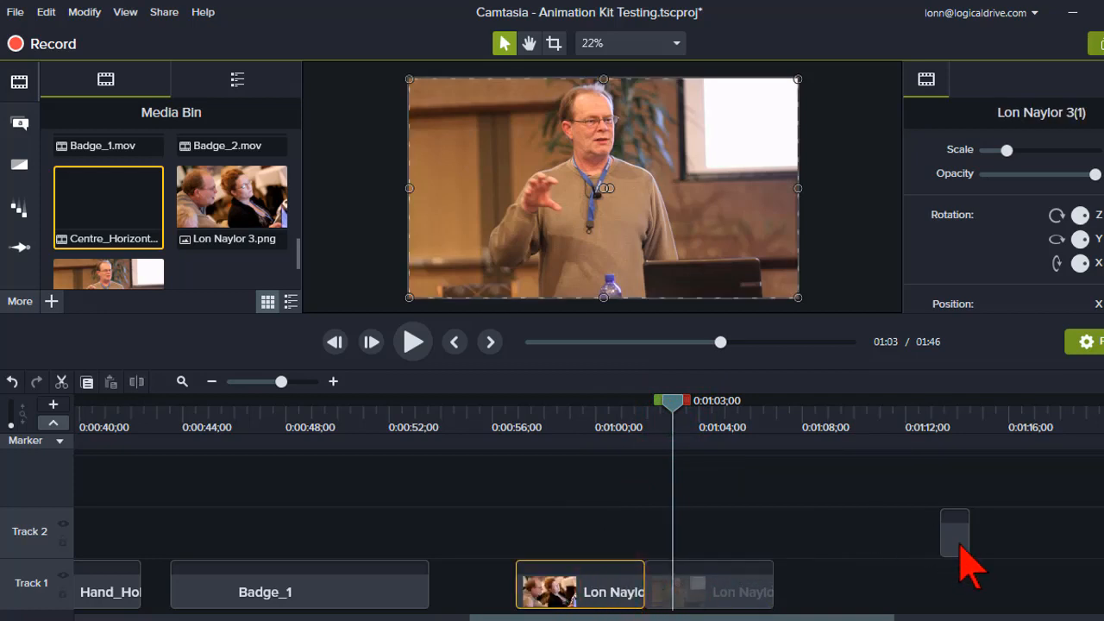
# - Bring the transition clip back onto Track 2 so that it ends at the cut between the two photos
pyautogui.moveTo(953, 535); pyautogui.dragTo(928, 483)
pyautogui.moveTo(703, 493); pyautogui.dragTo(652, 503)
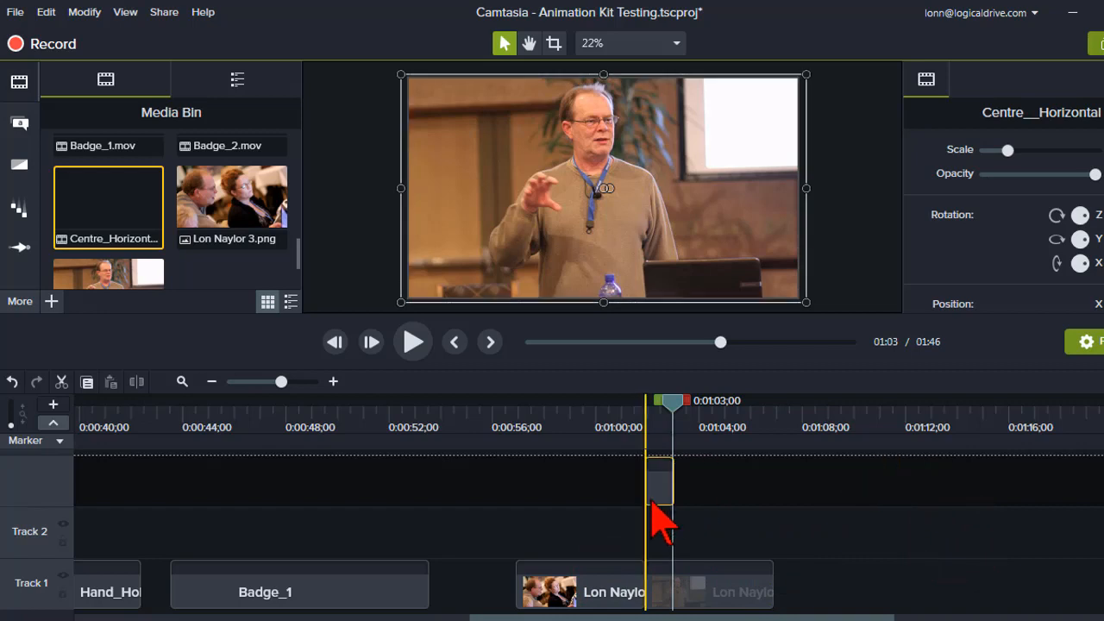
pyautogui.moveTo(637, 541); pyautogui.dragTo(639, 549)
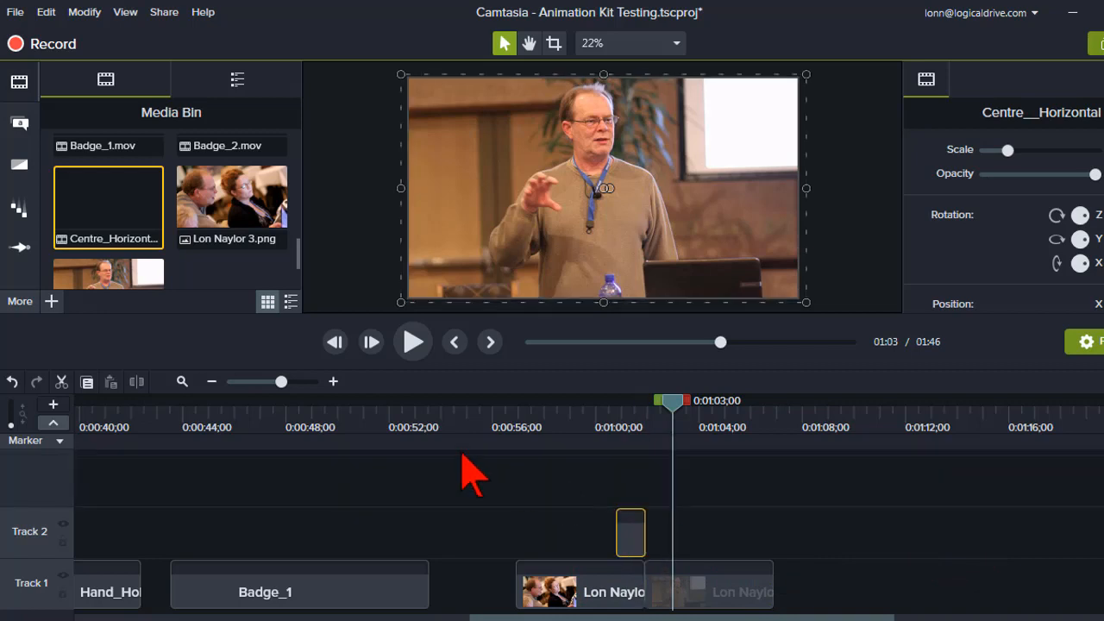
# - Mark the photo cut with the playhead at 0:01:01;28, centre the Track 2 transition clip over it, and return to just before the transition
pyautogui.click(298, 382)
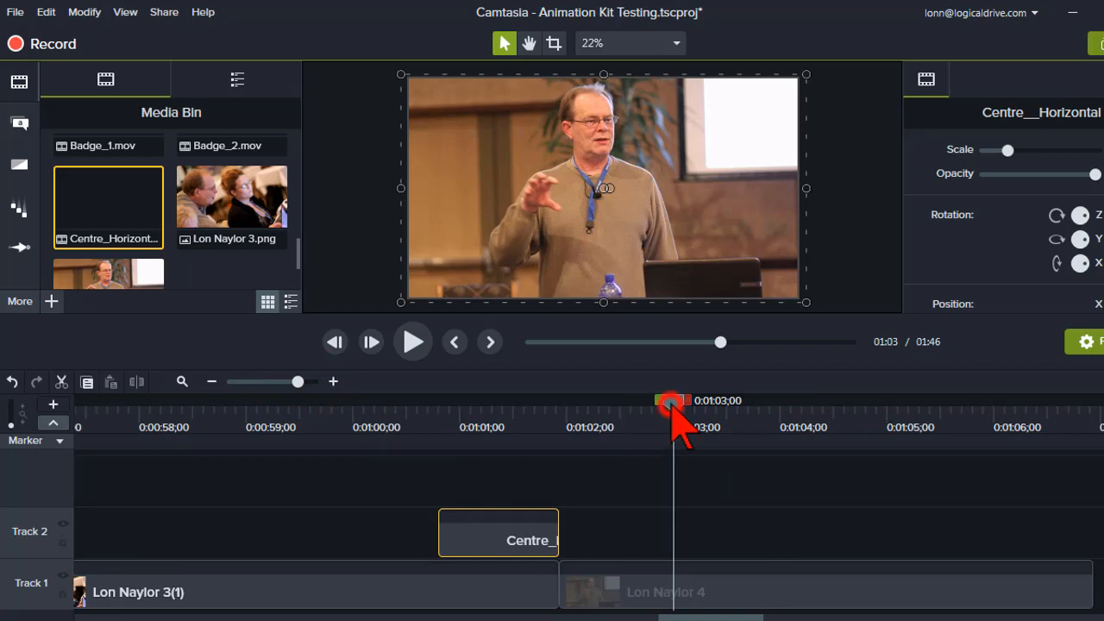
pyautogui.moveTo(673, 406); pyautogui.dragTo(560, 420)
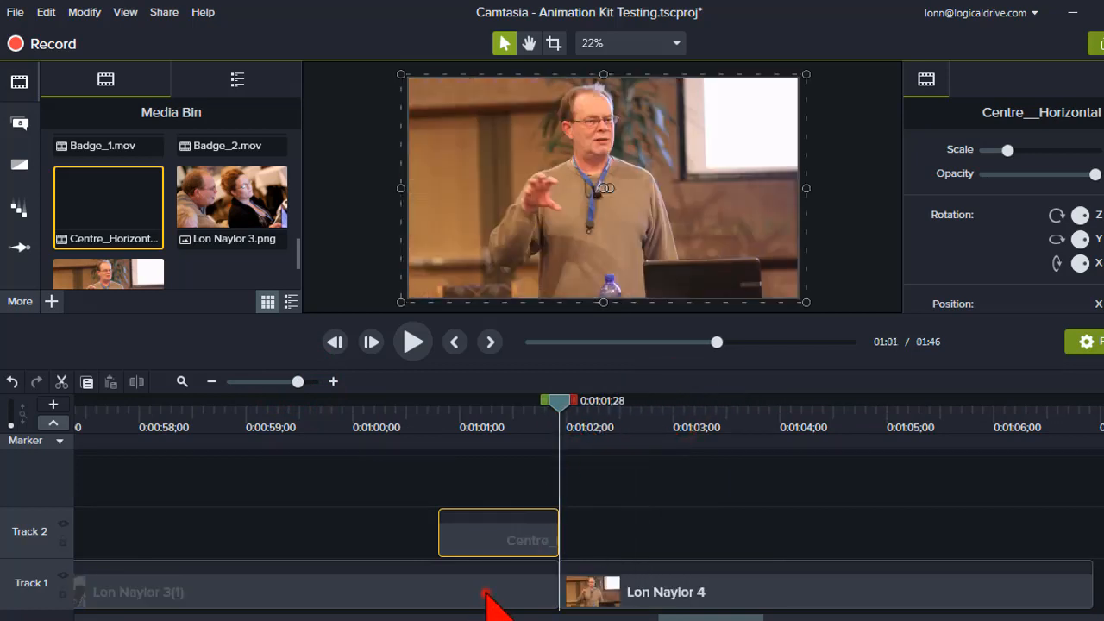
pyautogui.click(486, 594)
pyautogui.click(583, 592)
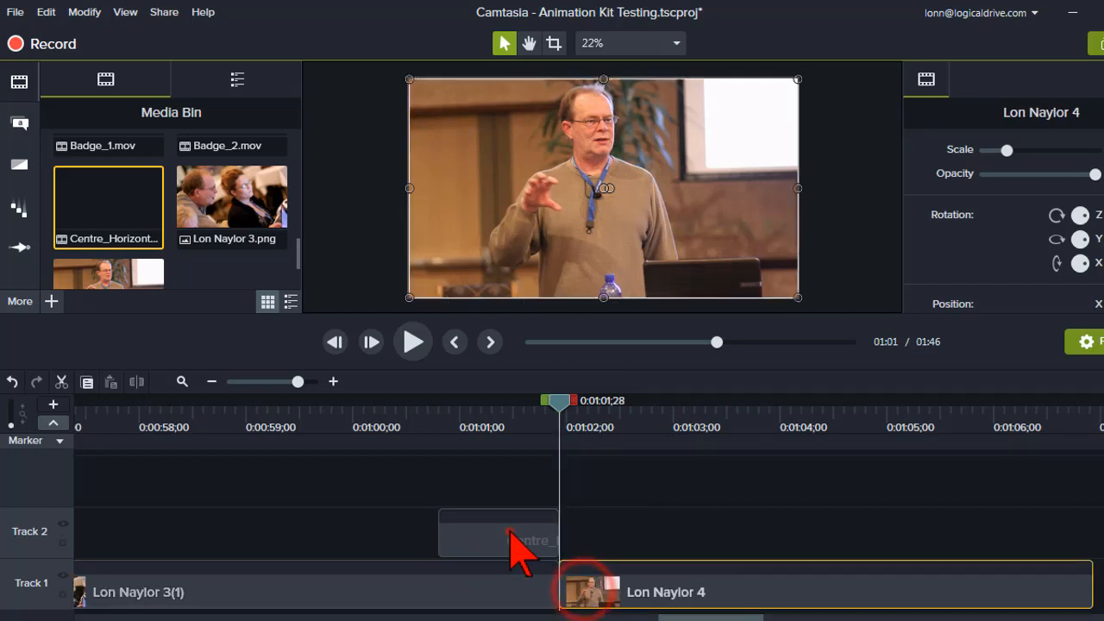
pyautogui.moveTo(508, 527); pyautogui.dragTo(567, 541)
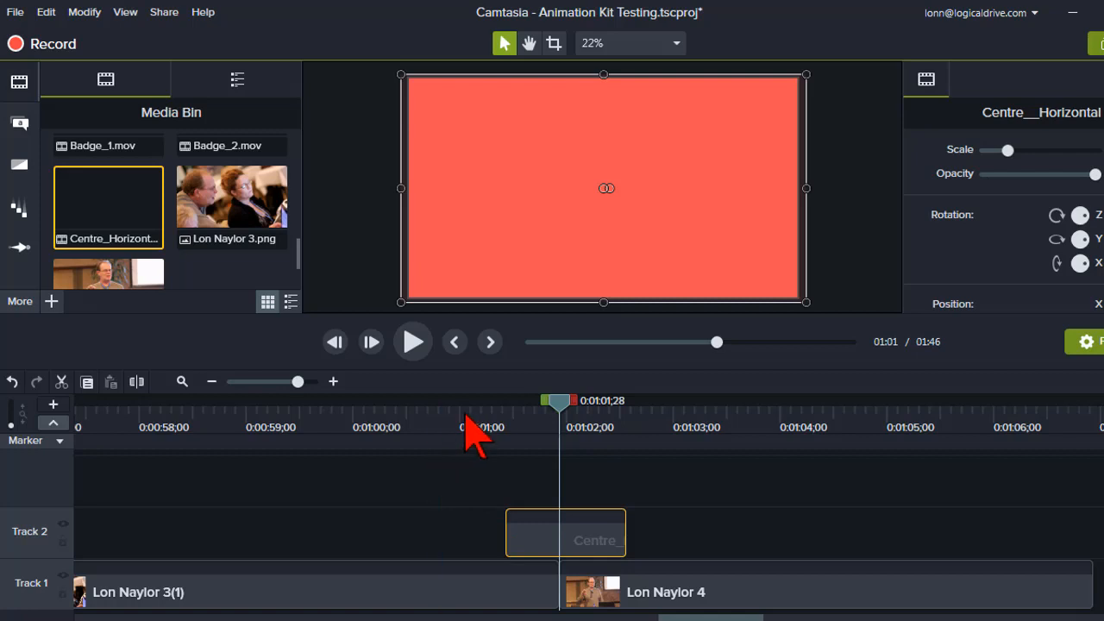
pyautogui.moveTo(574, 536)
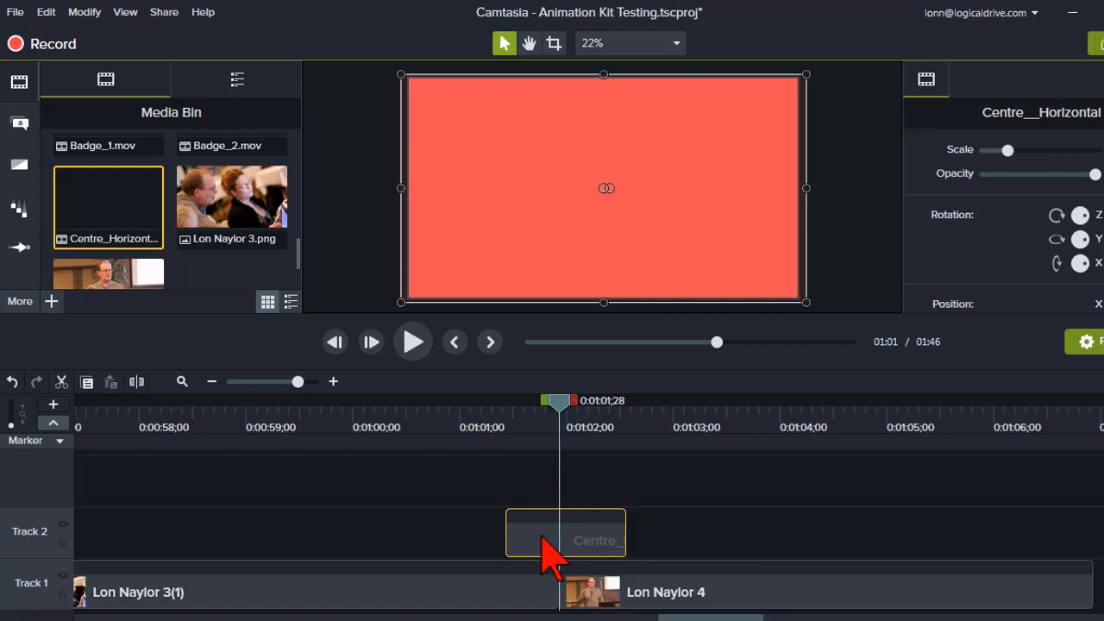
pyautogui.click(502, 419)
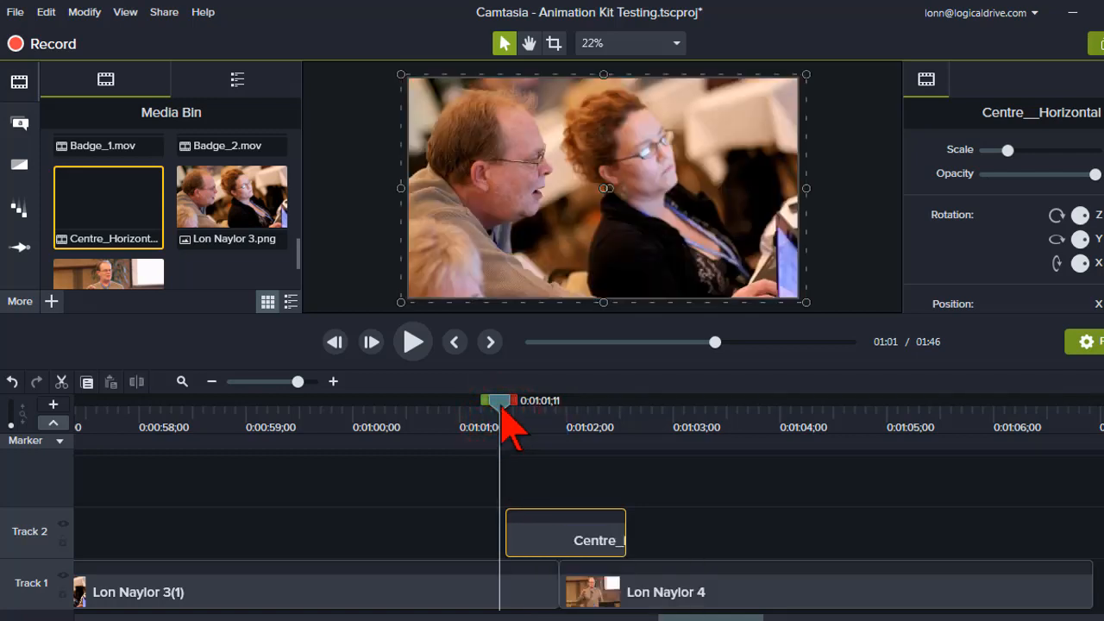
# - Play the opening of the Emotion_Angry clip on Track 1, starting at 0:01:19;28
pyautogui.moveTo(500, 406); pyautogui.dragTo(828, 434)
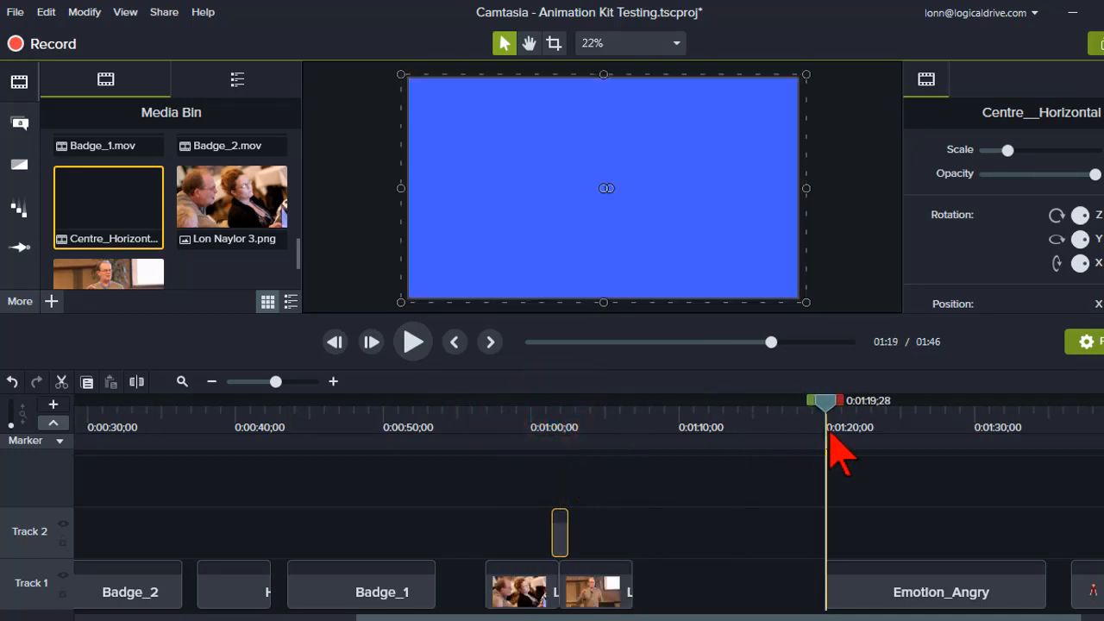
pyautogui.click(409, 349)
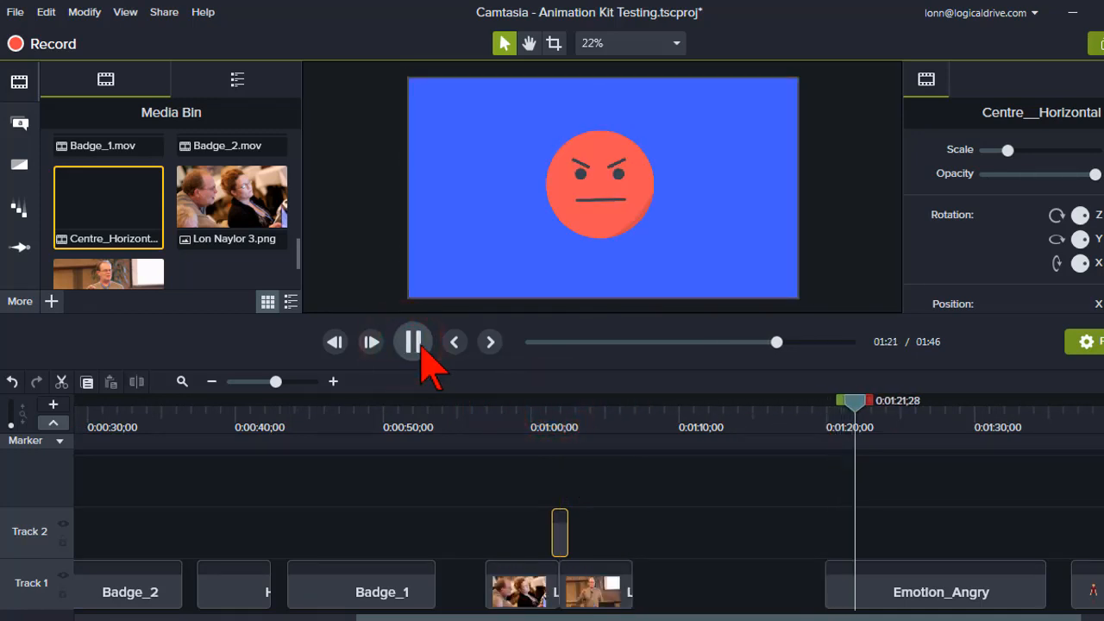
pyautogui.click(415, 346)
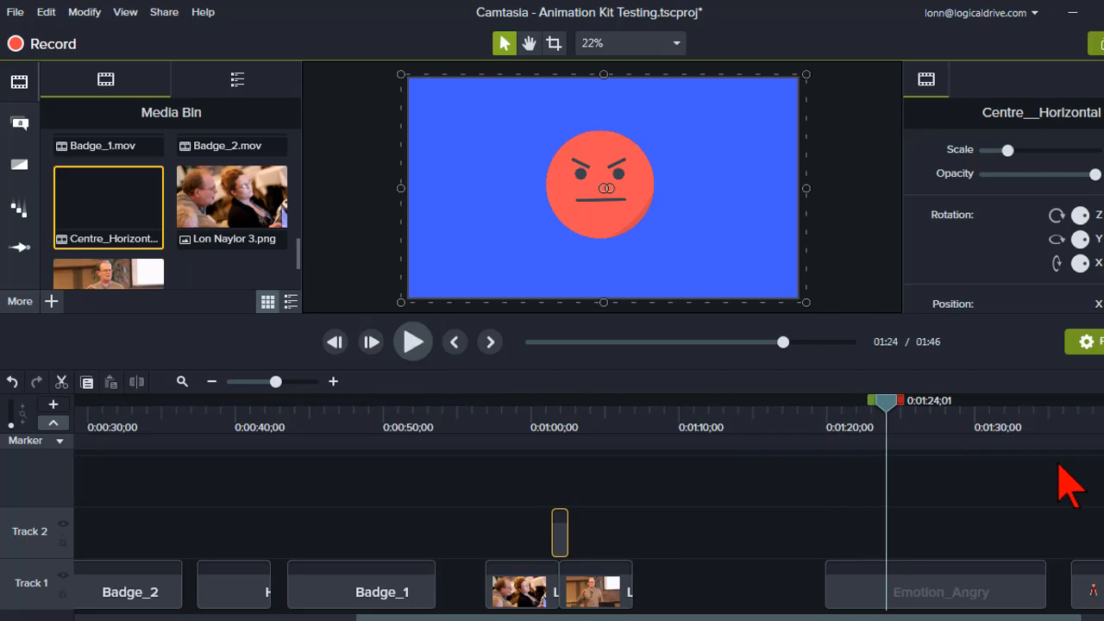
# - Preview the two Dancing clips at the end of Track 1 and return the playhead to the first one at 0:01:36;17
pyautogui.click(1070, 416)
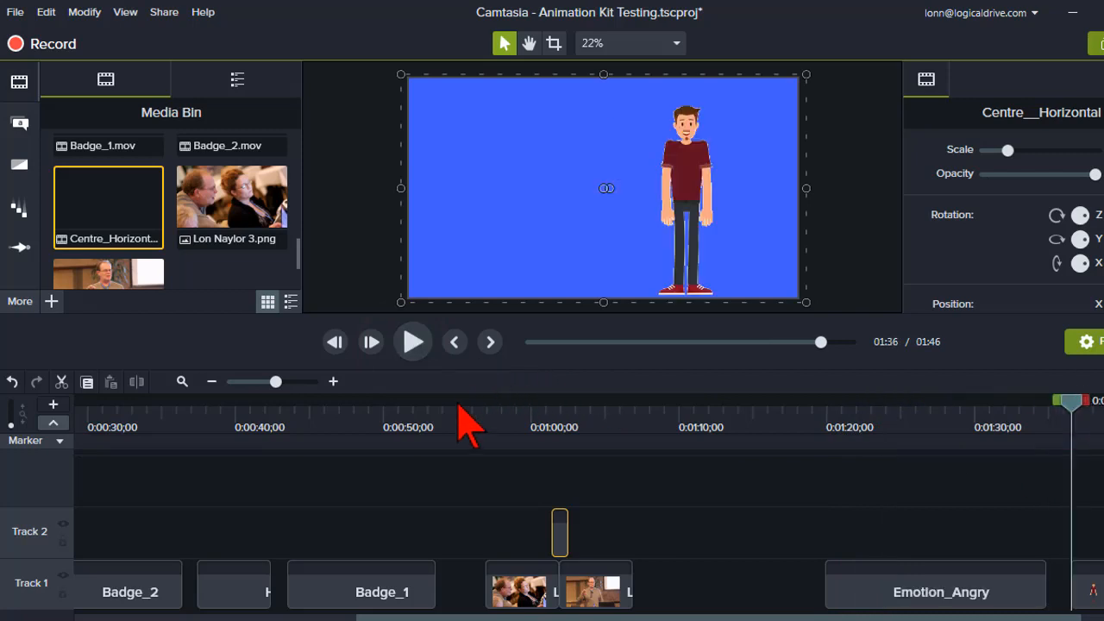
pyautogui.hscroll(3, 702, 597)
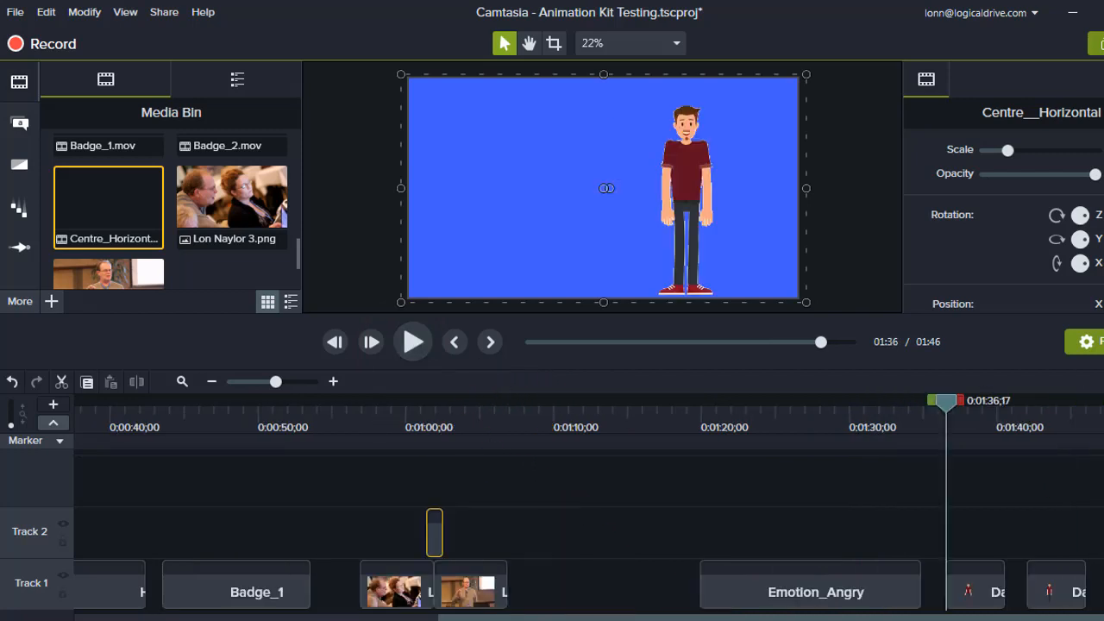
pyautogui.click(979, 594)
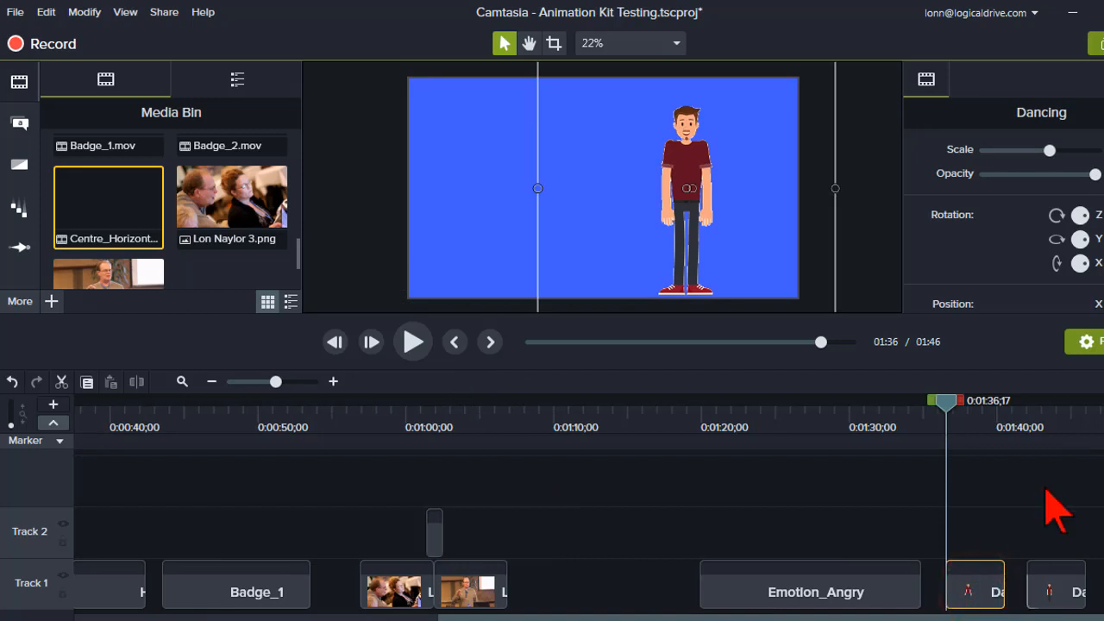
pyautogui.click(1051, 422)
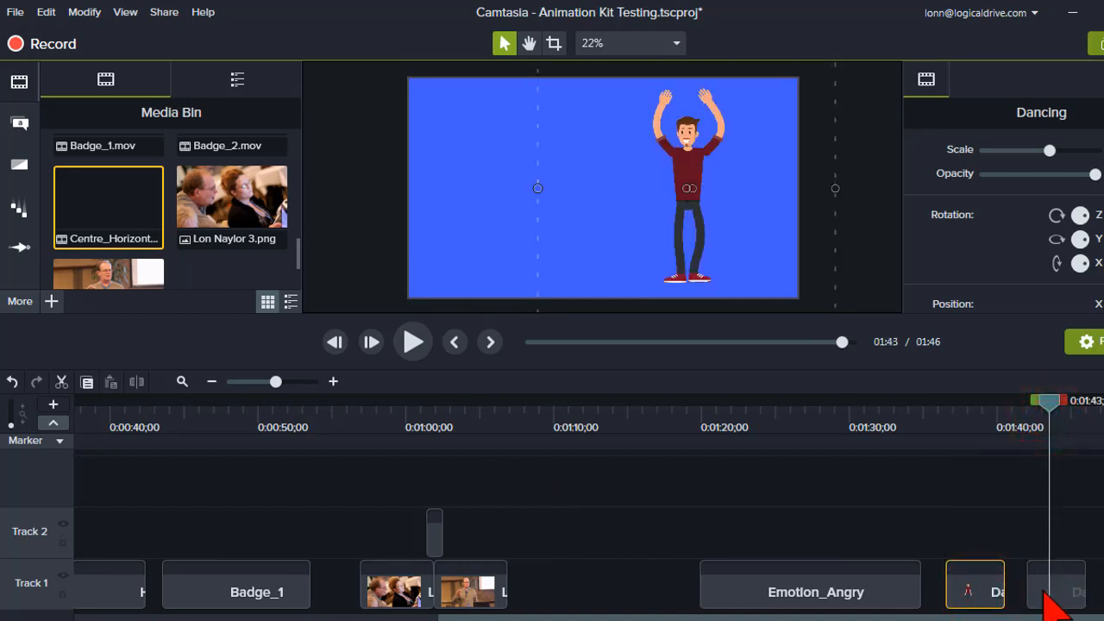
pyautogui.click(1055, 595)
pyautogui.click(968, 422)
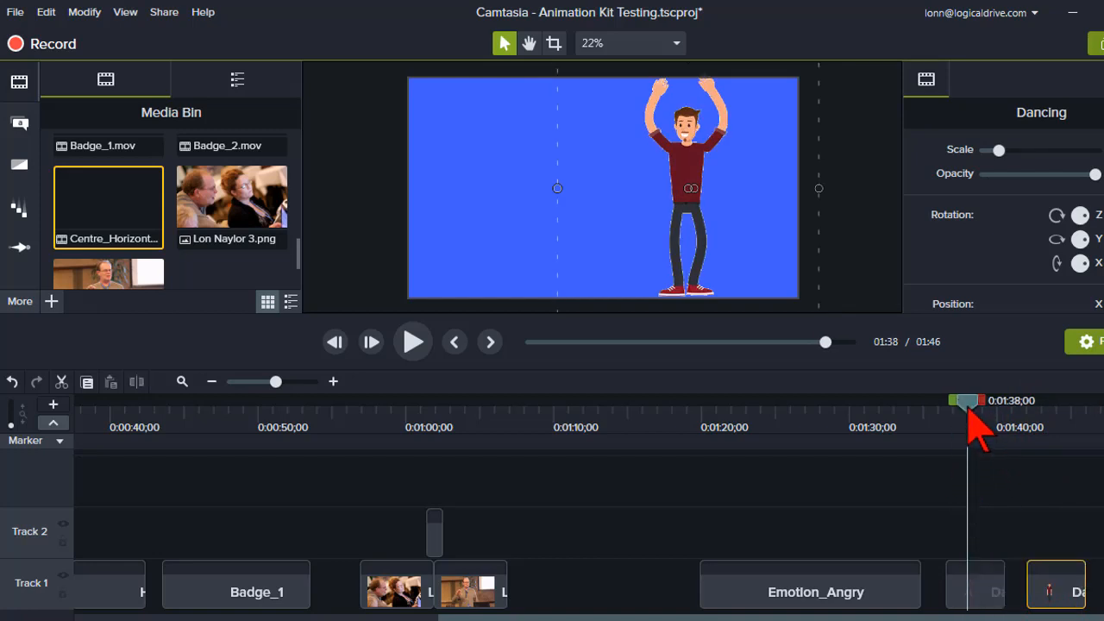
pyautogui.moveTo(967, 401); pyautogui.dragTo(947, 400)
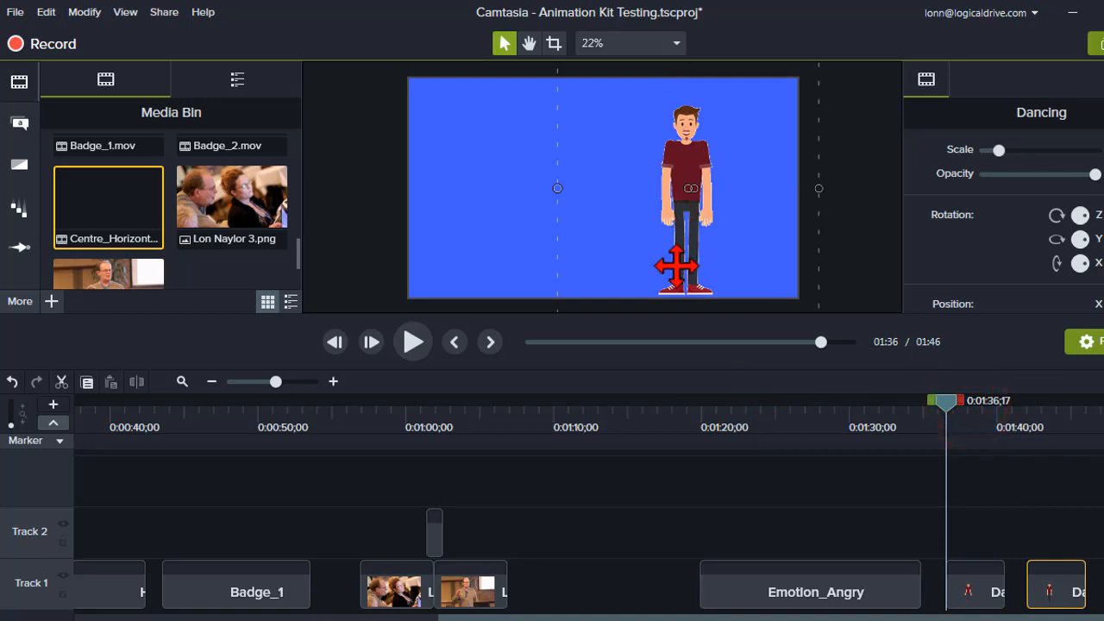
# - Scale up the first Dancing clip until its character overfills the canvas, and compare it with the second Dancing clip
pyautogui.click(654, 203)
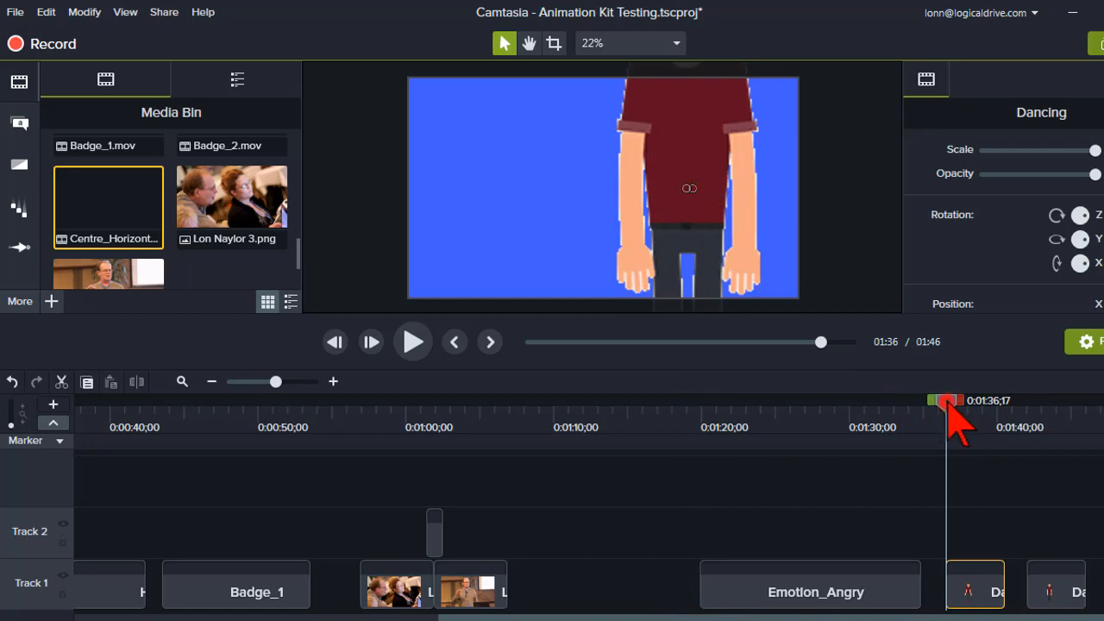
pyautogui.moveTo(949, 404); pyautogui.dragTo(969, 405)
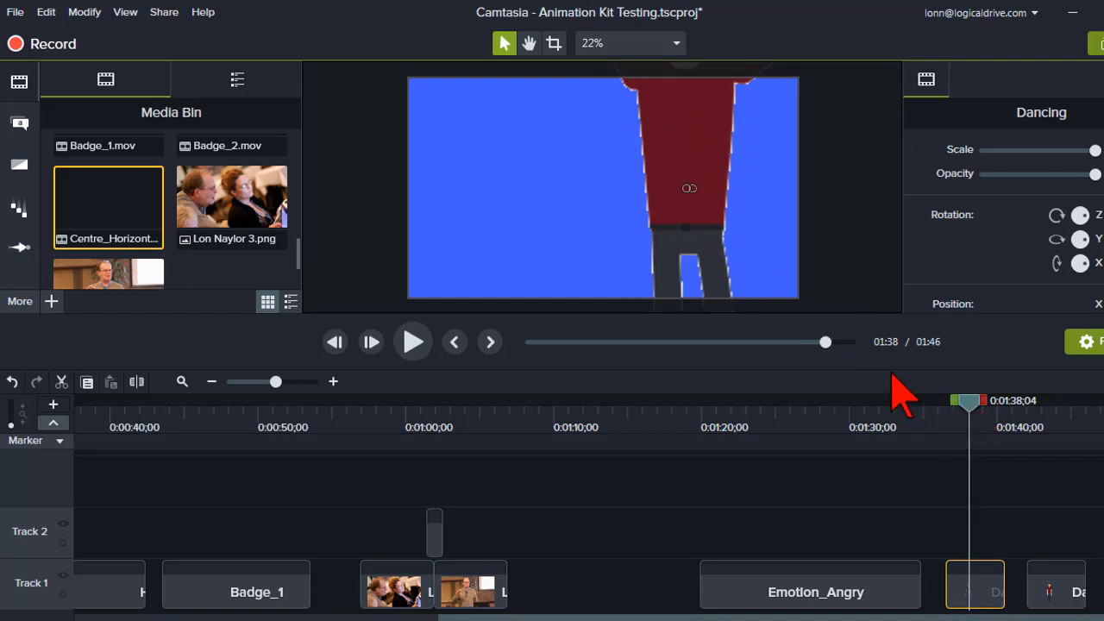
pyautogui.click(1041, 417)
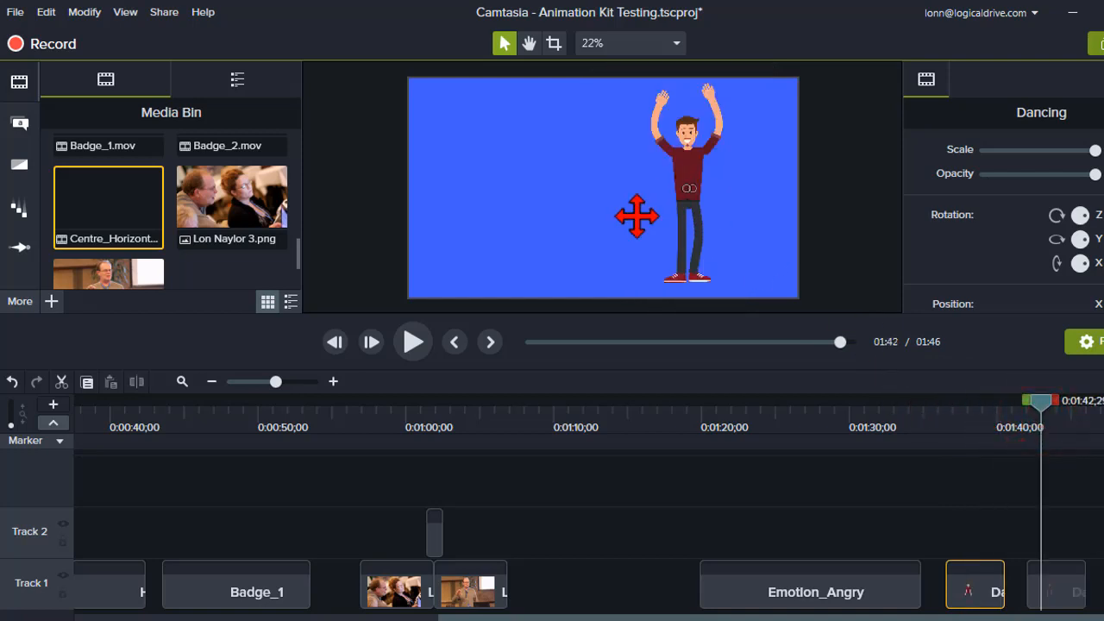
# - Compare the edge quality of the two Dancing clips with the canvas magnified to 85%
pyautogui.scroll(3, 636, 217)
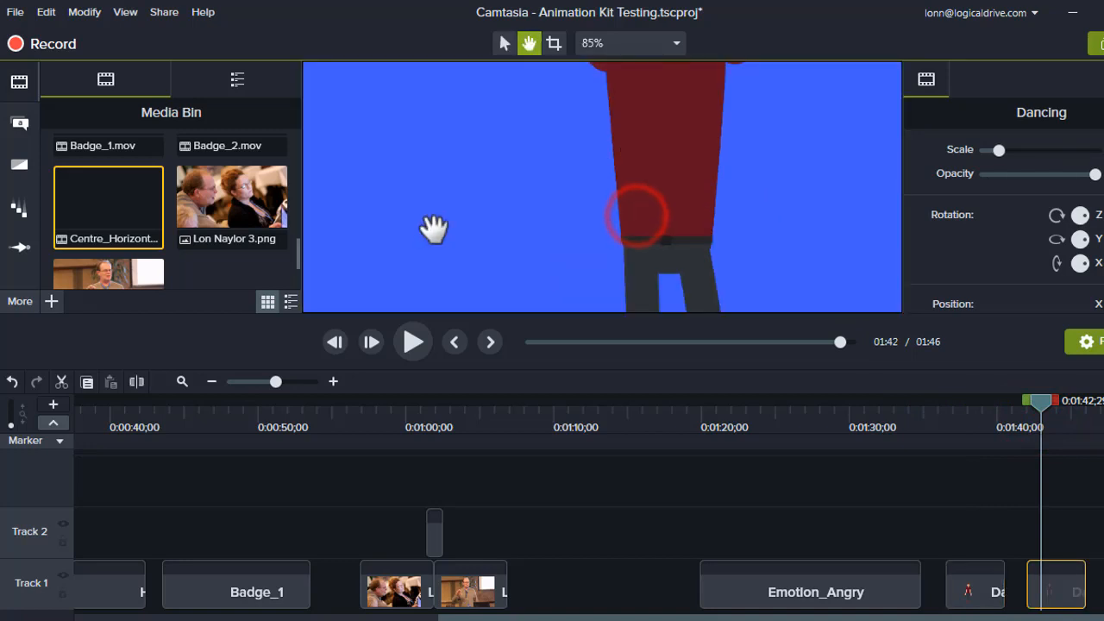
pyautogui.click(788, 176)
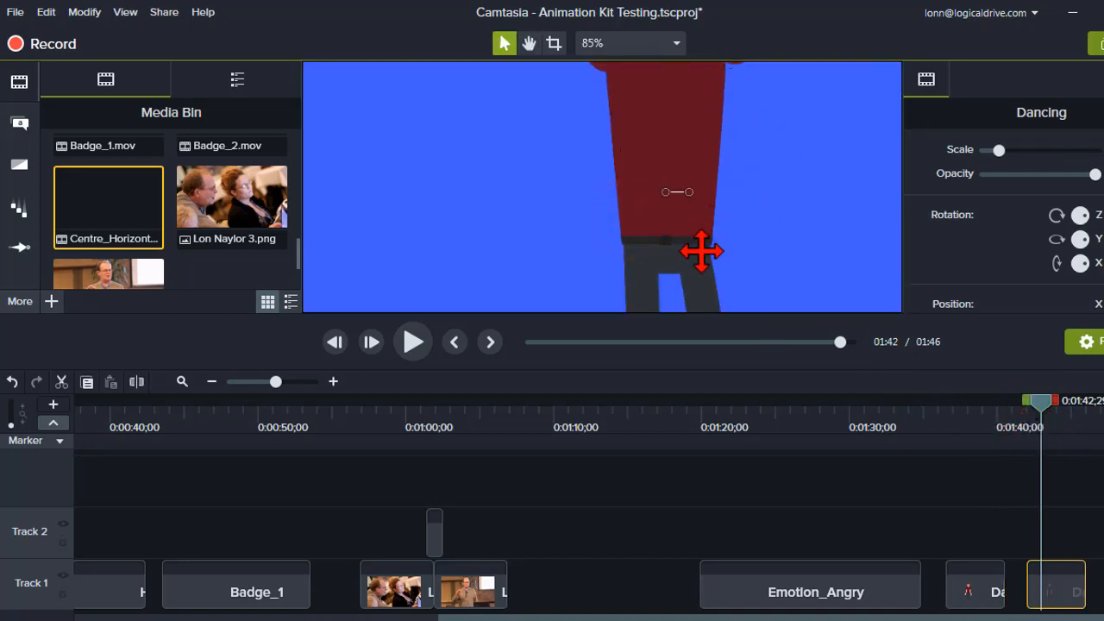
pyautogui.click(969, 418)
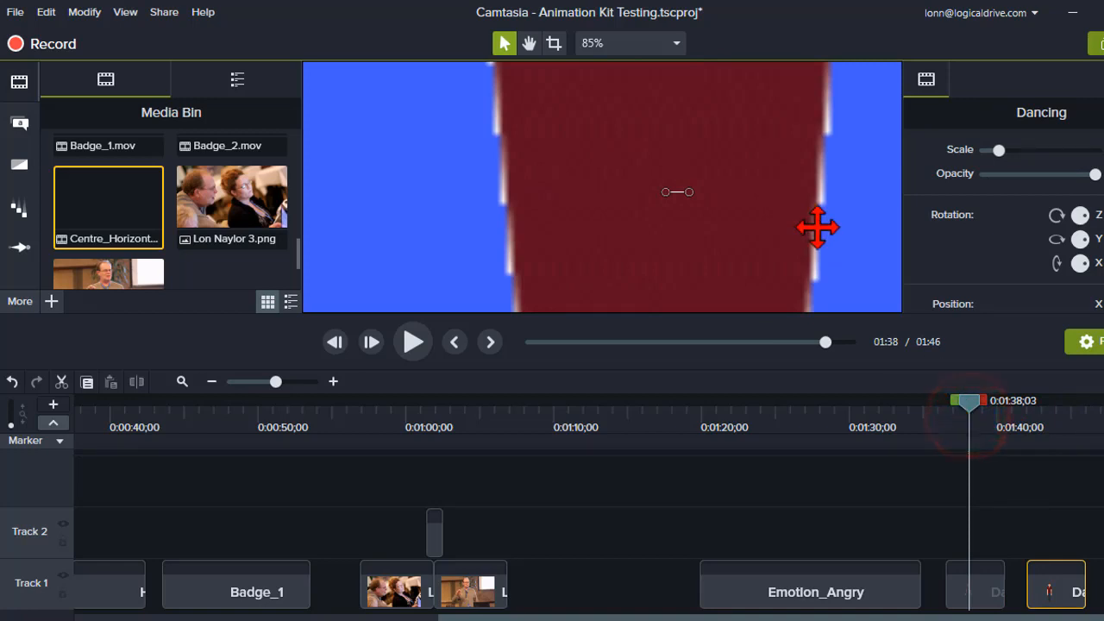
pyautogui.click(1052, 421)
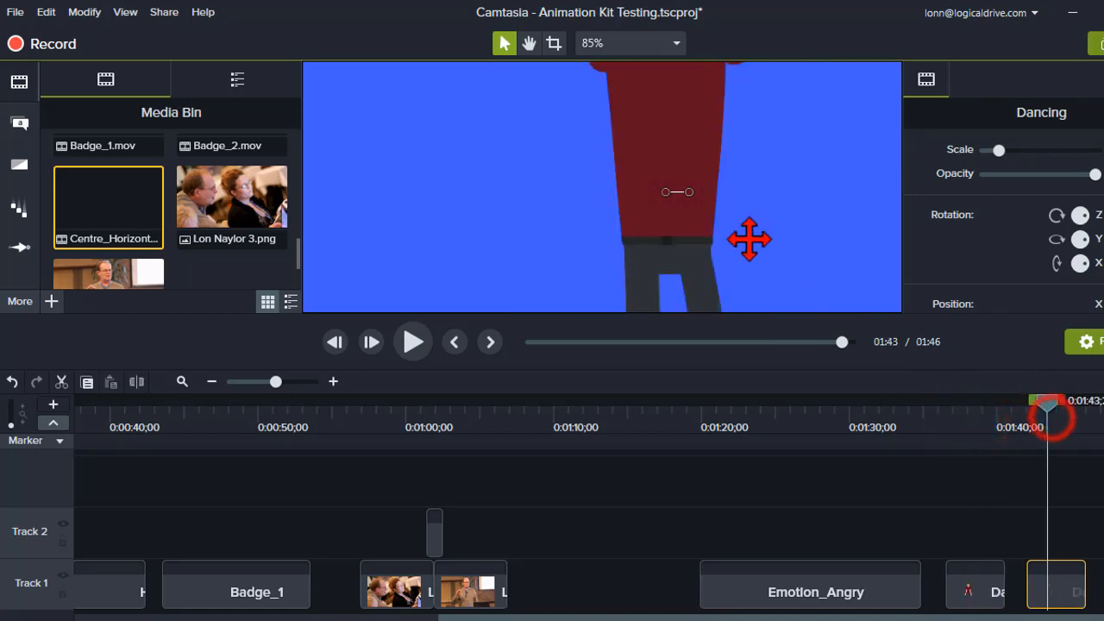
# - Compare the shirt edges of both Dancing clips at 175% canvas magnification, ending on the first clip at 0:01:37;10
pyautogui.click(707, 203)
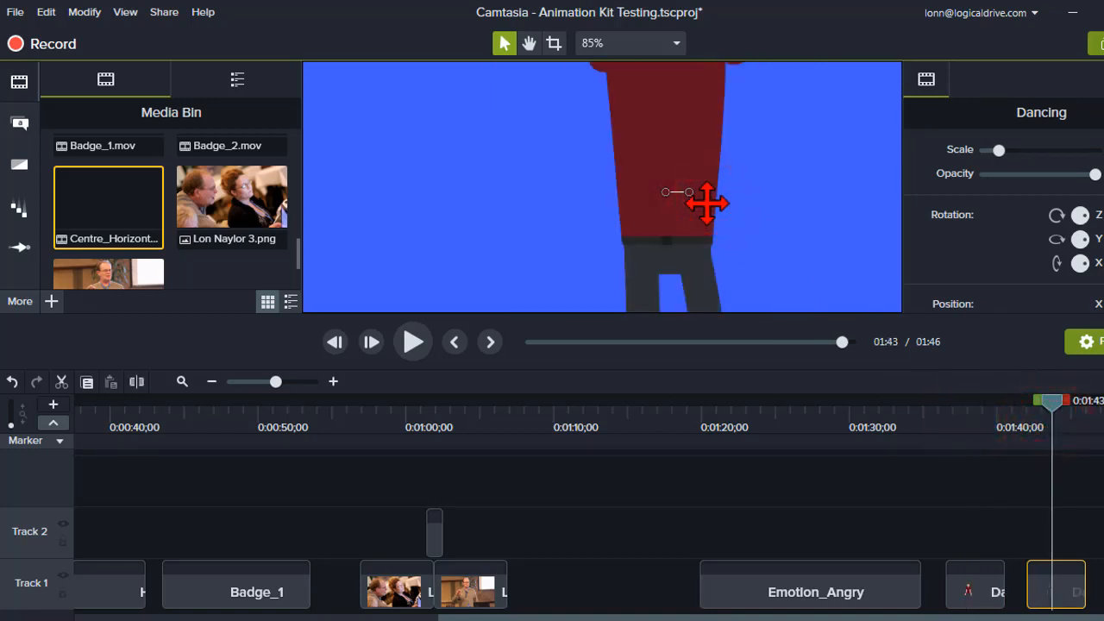
pyautogui.scroll(3, 708, 204)
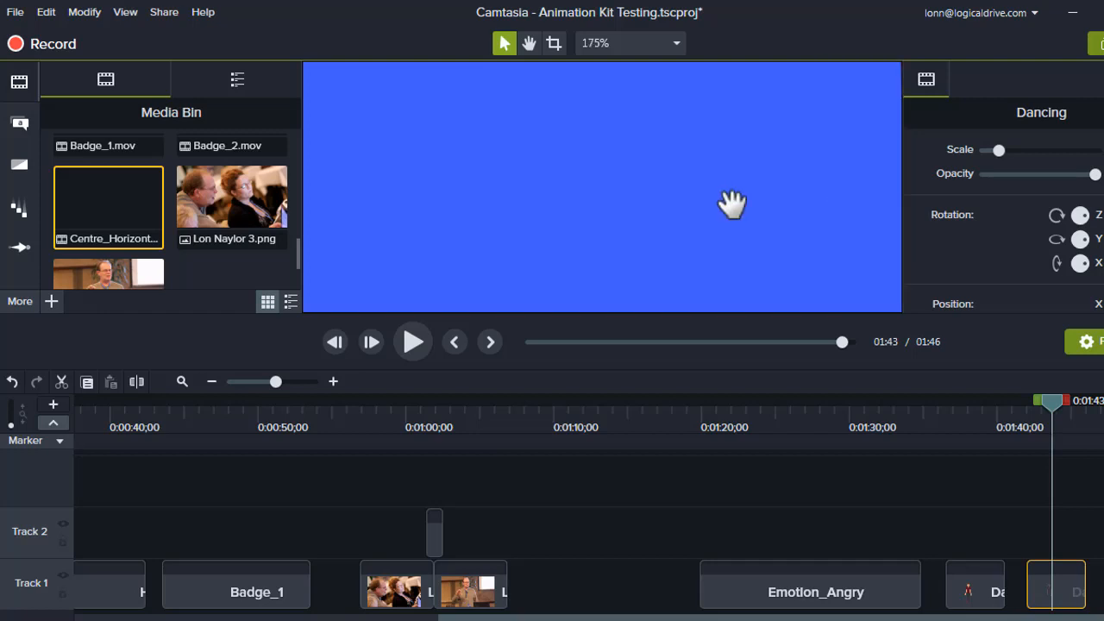
pyautogui.moveTo(732, 203); pyautogui.dragTo(377, 216)
pyautogui.press('v')
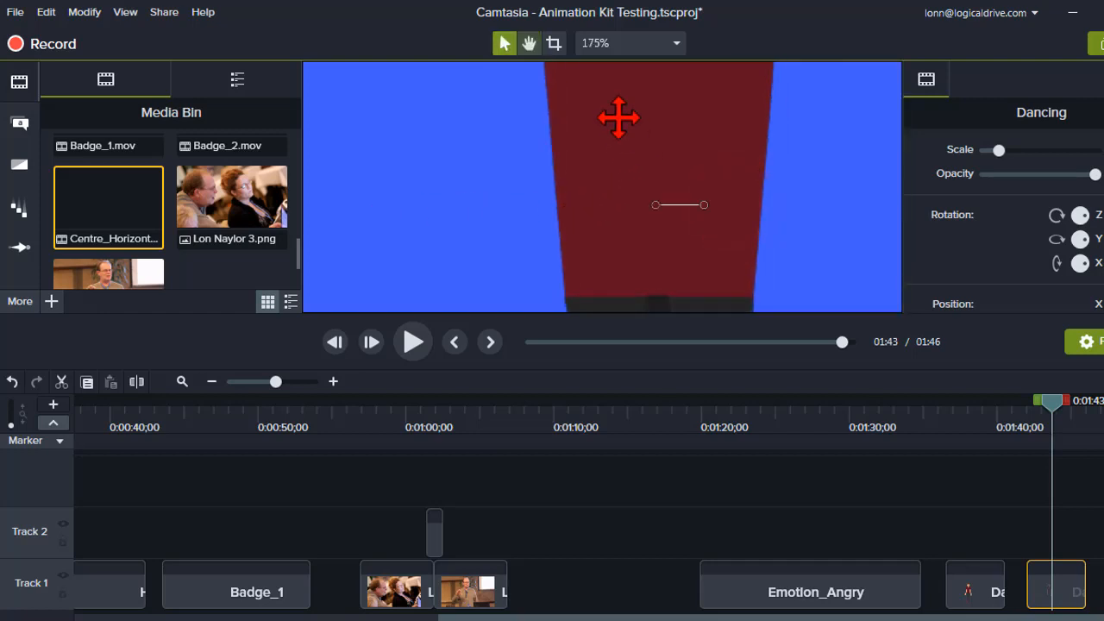
pyautogui.click(974, 413)
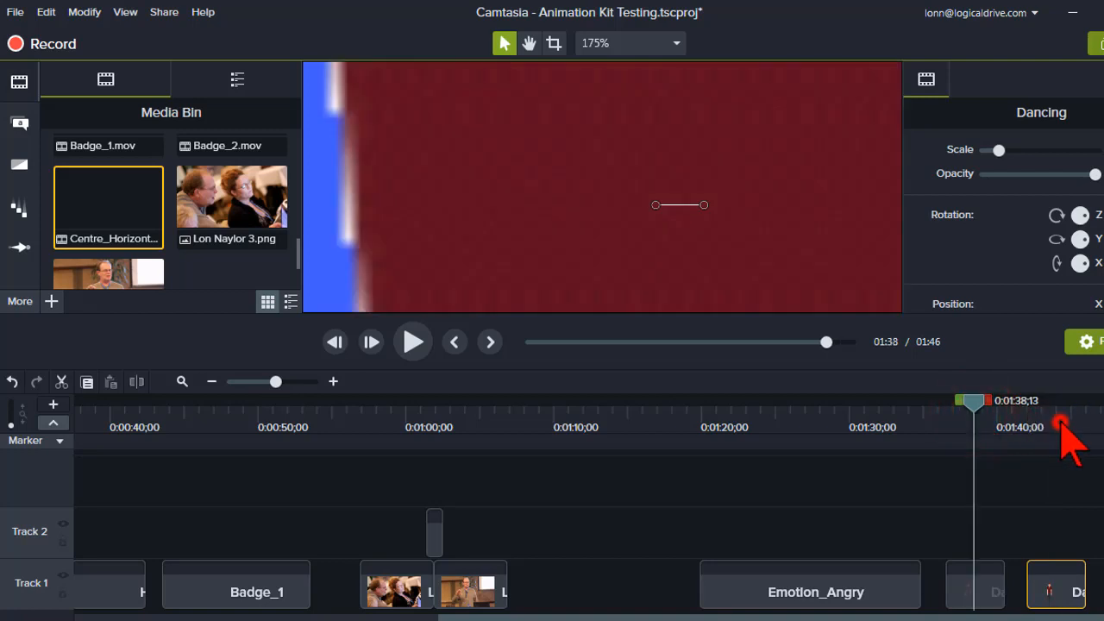
pyautogui.click(1060, 423)
pyautogui.scroll(-5, 826, 584)
pyautogui.scroll(6, 653, 427)
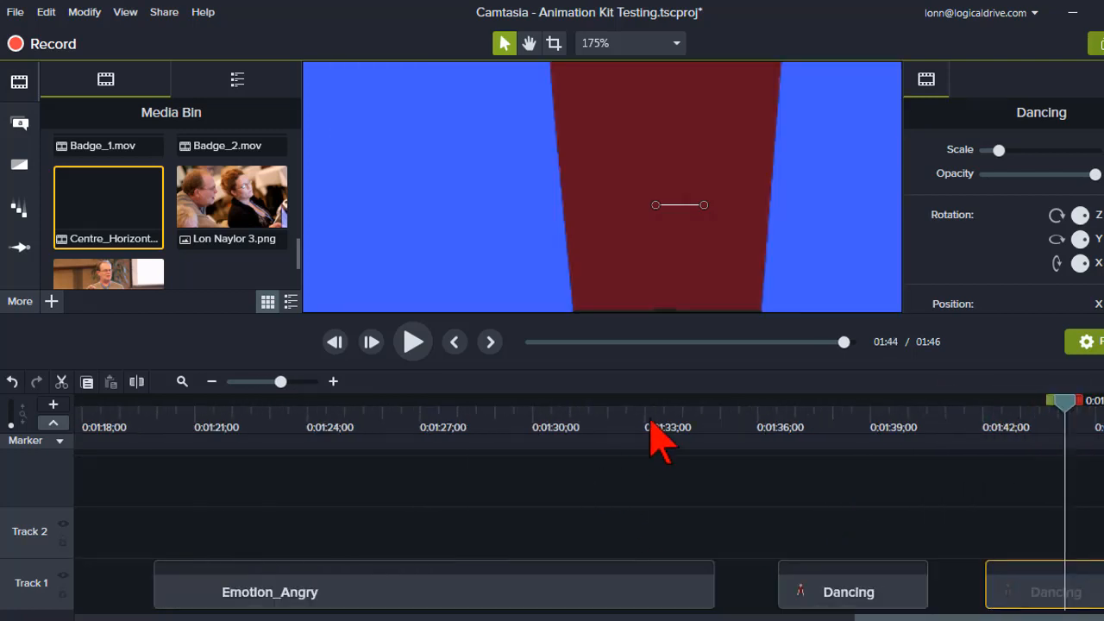
pyautogui.scroll(1, 653, 431)
pyautogui.click(722, 413)
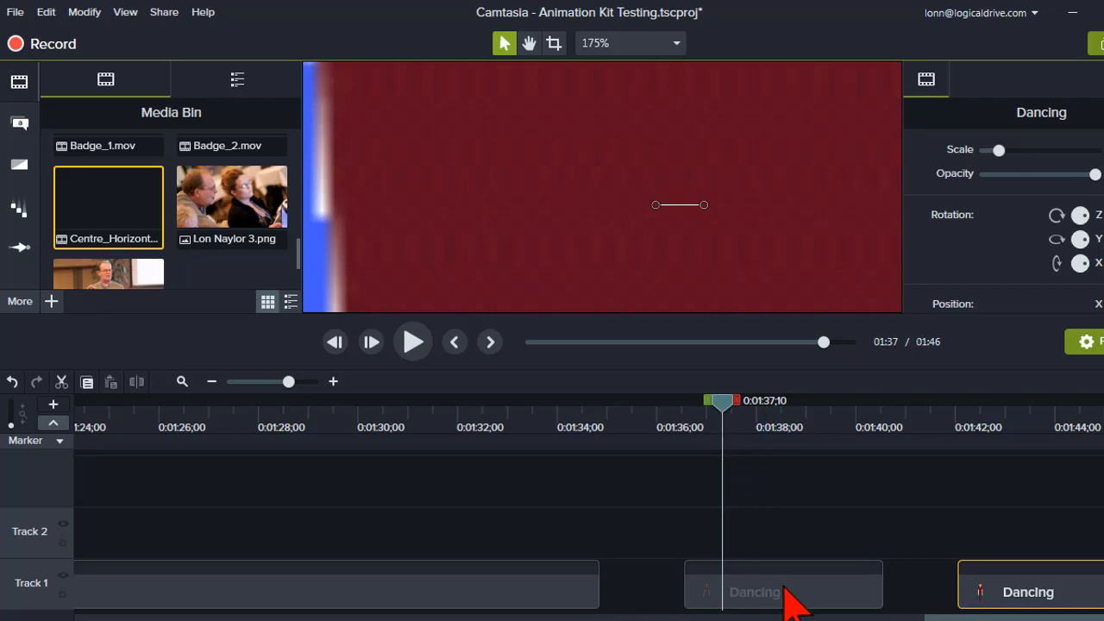
# - Fit the whole canvas in view again and check the second Dancing clip, ending at its start around 0:01:42;06
pyautogui.click(619, 45)
pyautogui.click(615, 70)
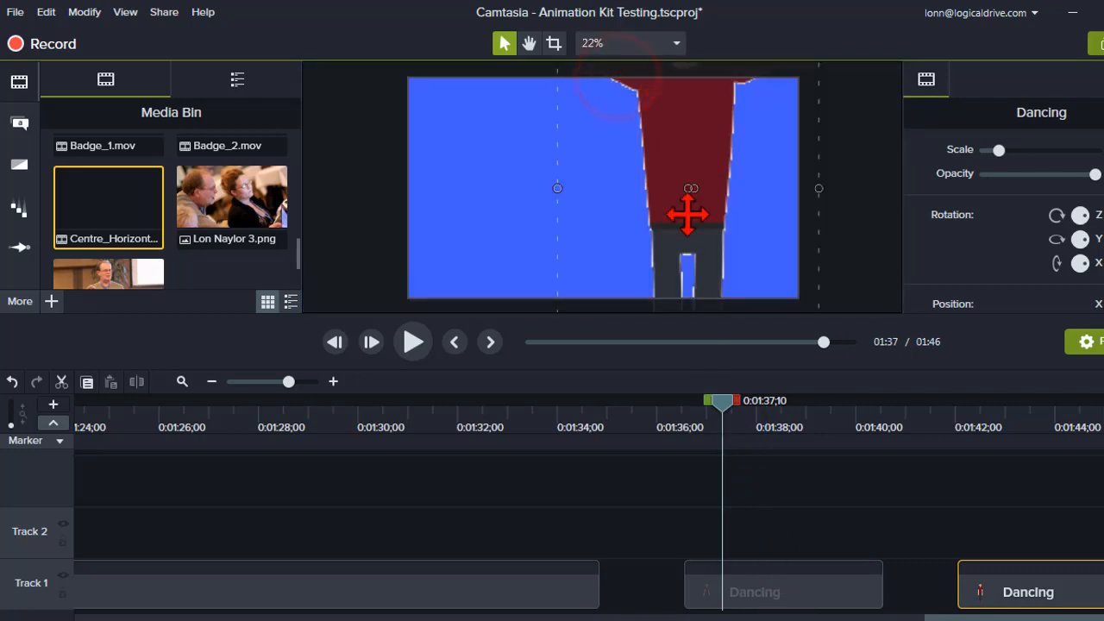
pyautogui.click(999, 422)
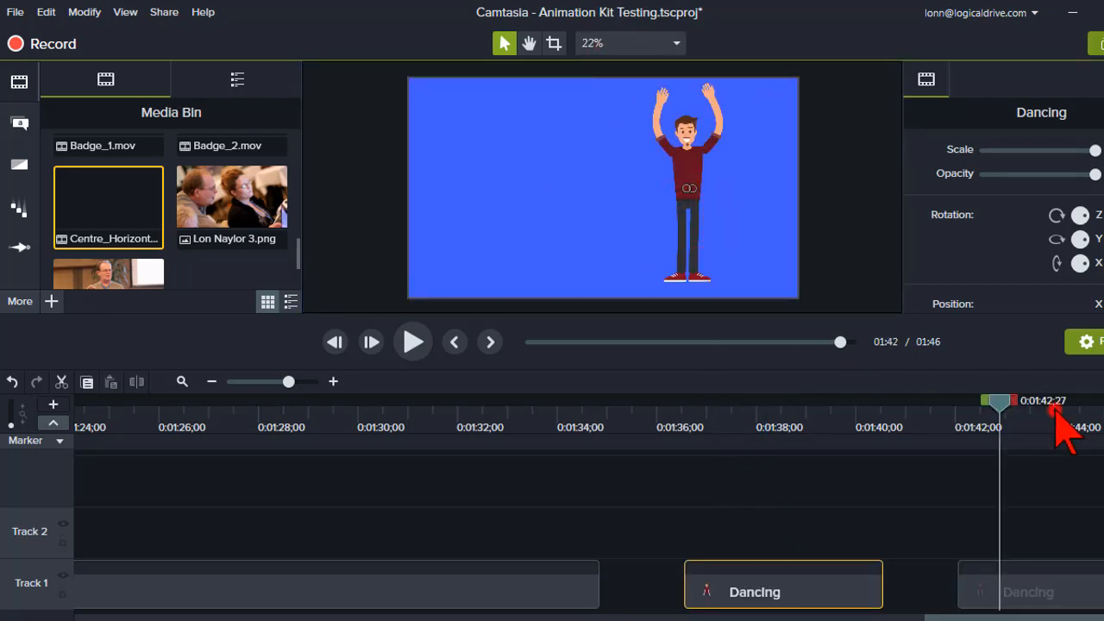
pyautogui.moveTo(1054, 412); pyautogui.dragTo(1103, 402)
pyautogui.click(895, 423)
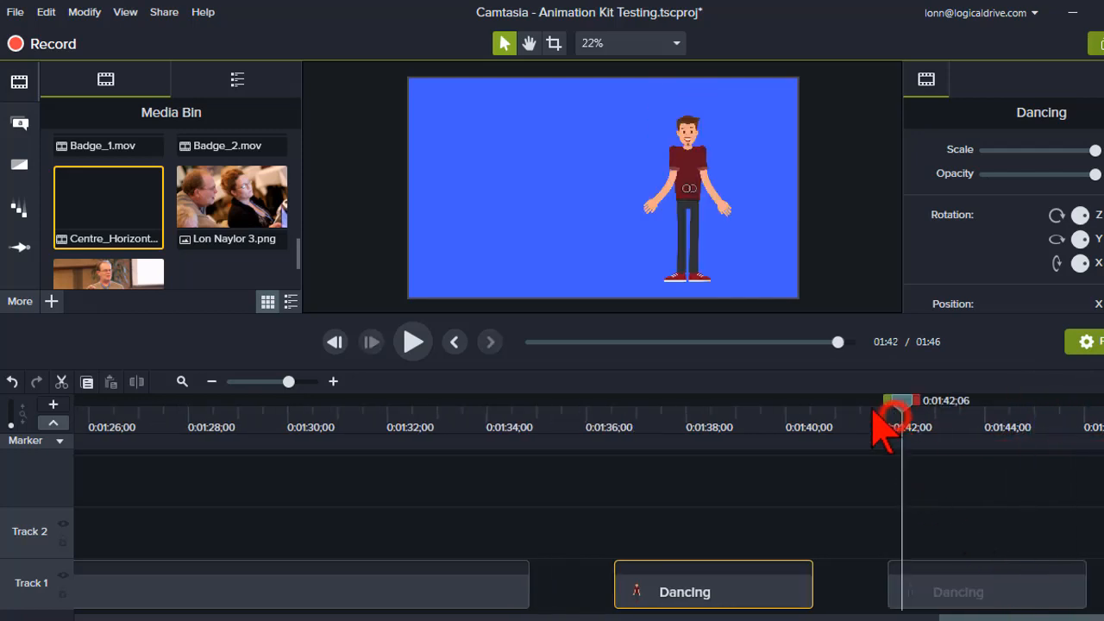
# - Scrub the second Dancing clip from 0:01:41;22 to just past its end at 0:01:46;18
pyautogui.click(296, 382)
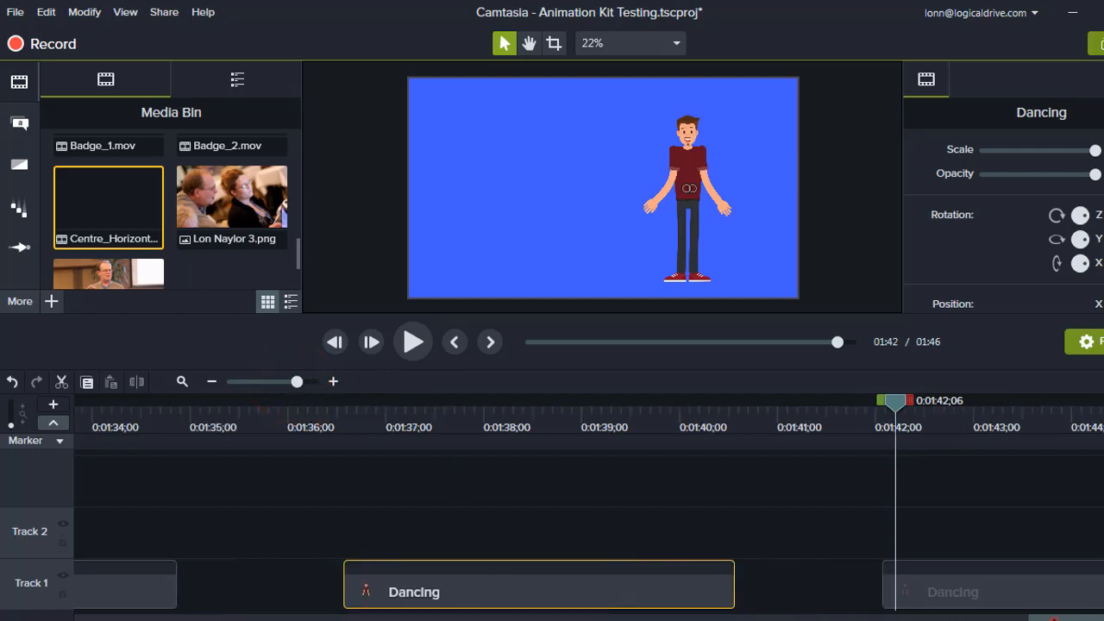
pyautogui.moveTo(1054, 616); pyautogui.dragTo(1062, 616)
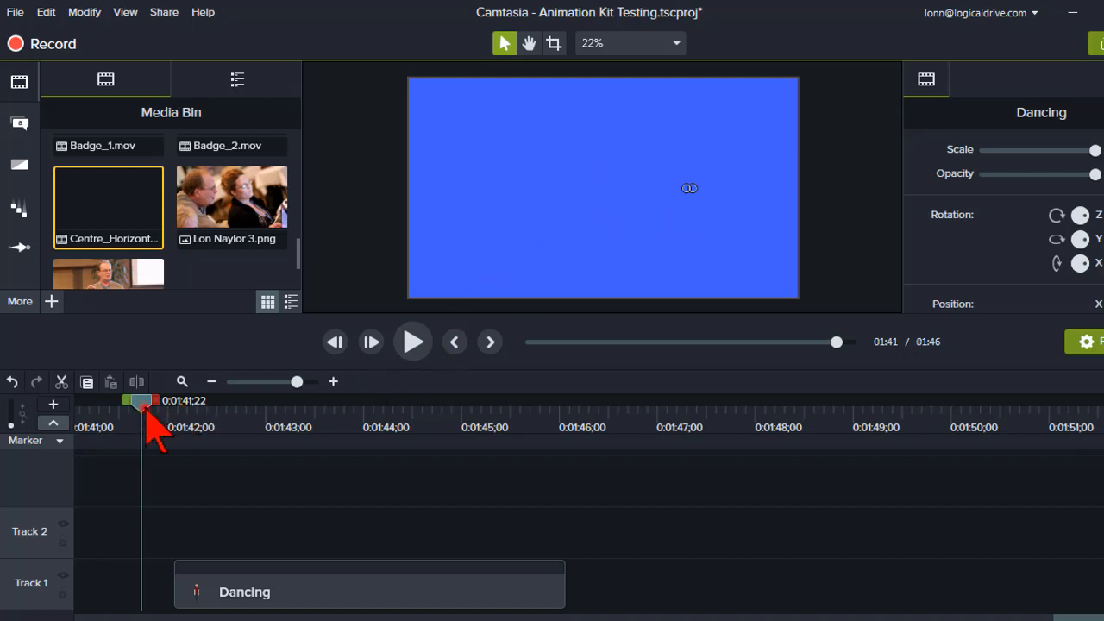
pyautogui.moveTo(144, 413); pyautogui.dragTo(542, 414)
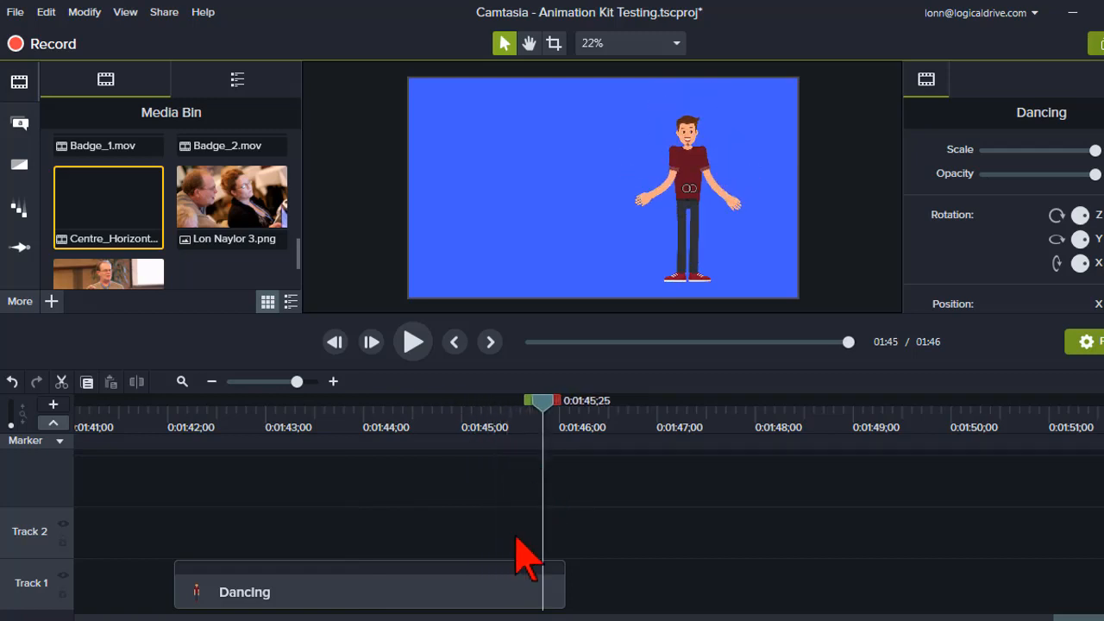
pyautogui.click(515, 593)
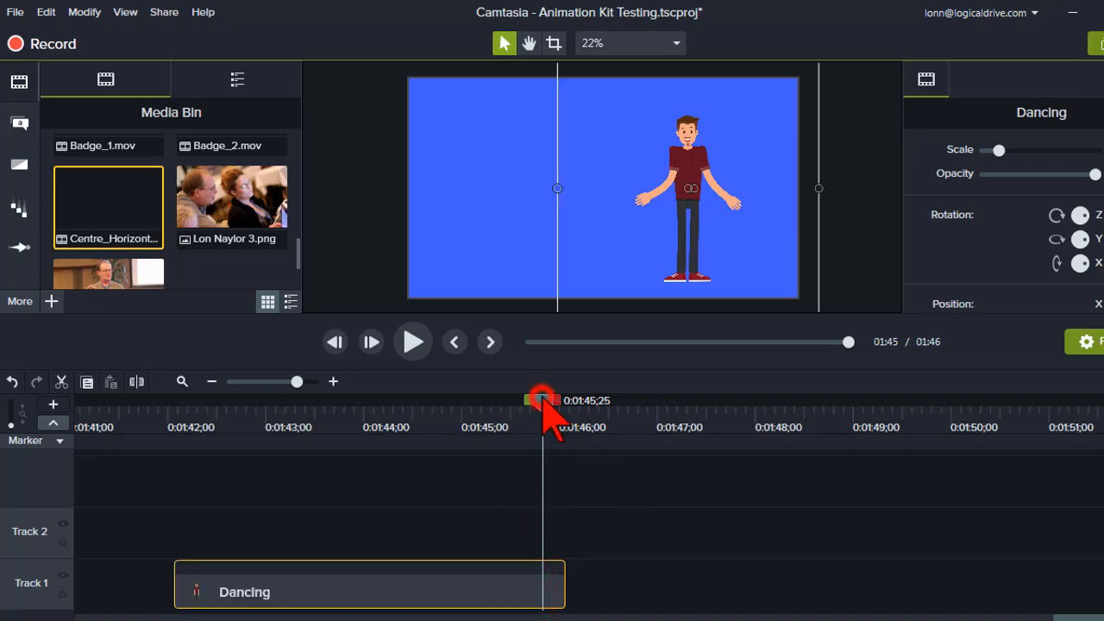
pyautogui.moveTo(543, 406); pyautogui.dragTo(617, 411)
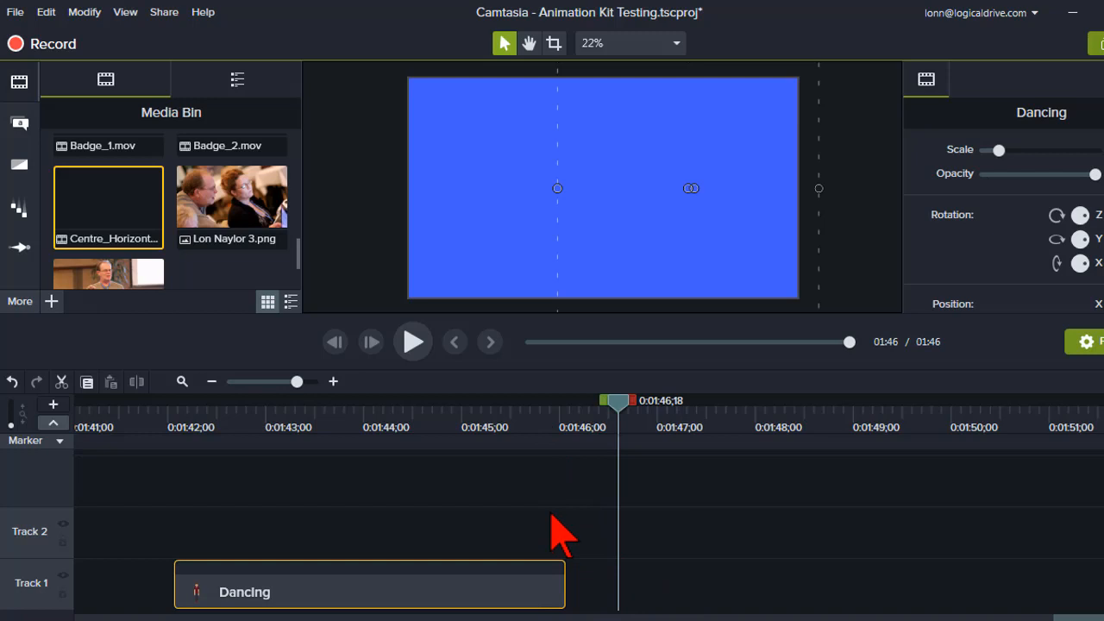
# - Extend the last frame of the second Dancing clip by about 1.5 seconds and scrub through the extension to 0:01:46;24
pyautogui.press('alt')
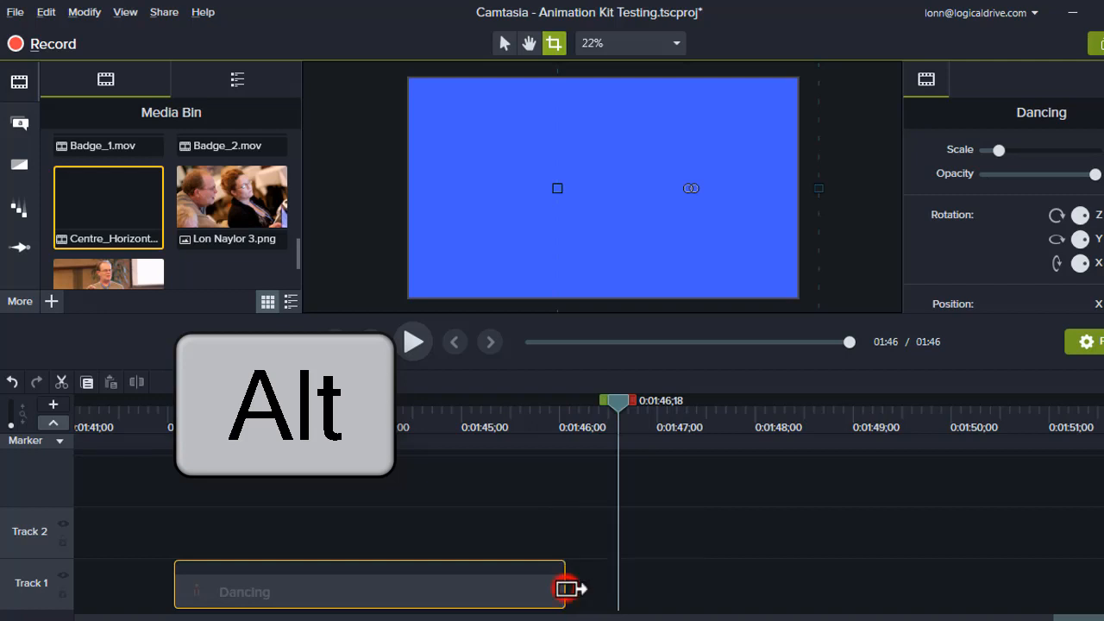
pyautogui.moveTo(566, 592); pyautogui.dragTo(701, 595)
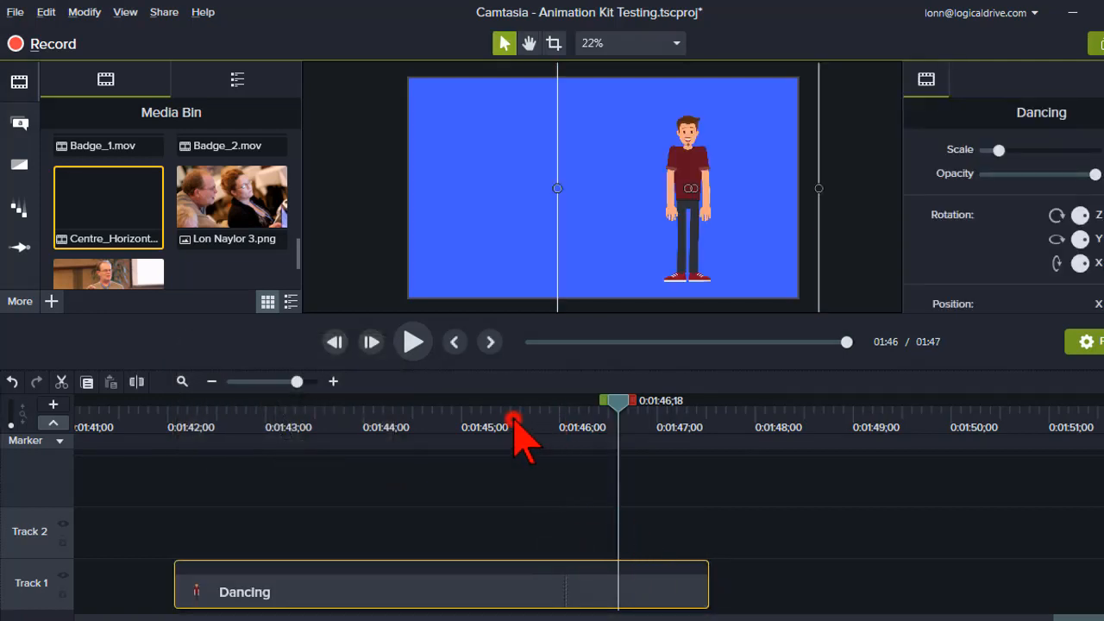
pyautogui.click(512, 412)
pyautogui.moveTo(513, 413); pyautogui.dragTo(538, 413)
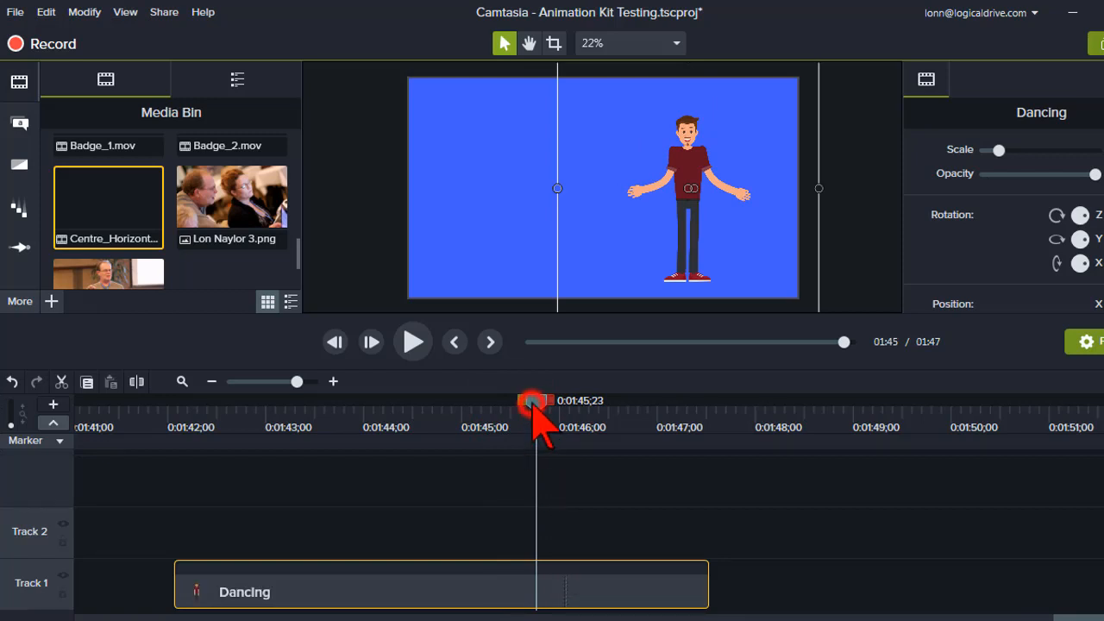
pyautogui.moveTo(534, 409); pyautogui.dragTo(636, 424)
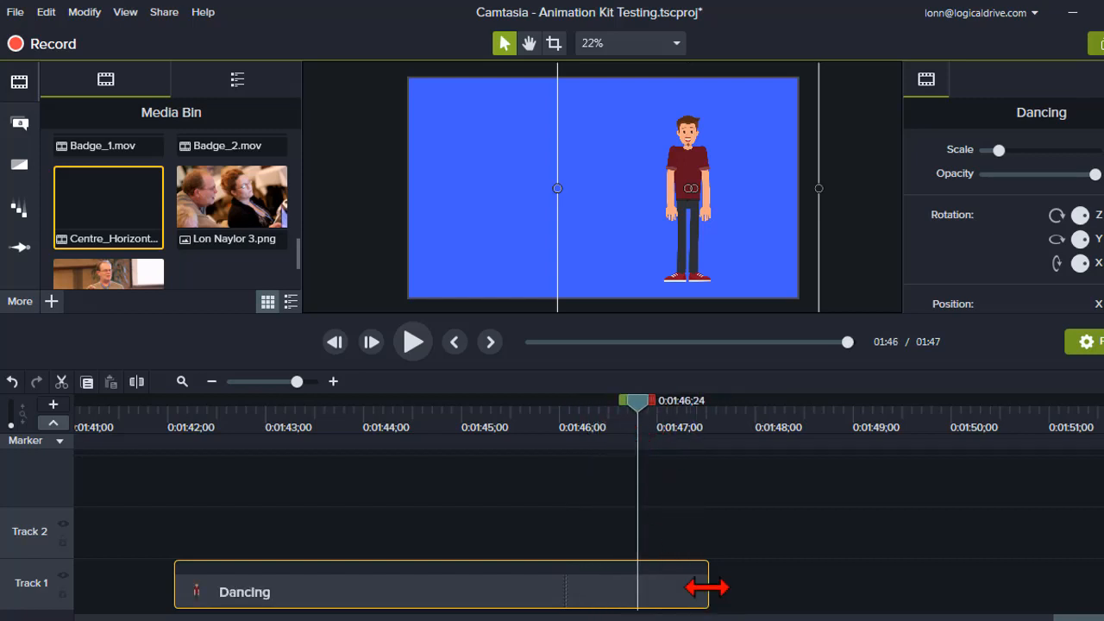
# - Shorten the second Dancing clip's frame extension to about 1.1 seconds and set the playhead to 0:01:44;14
pyautogui.moveTo(787, 585); pyautogui.dragTo(674, 589)
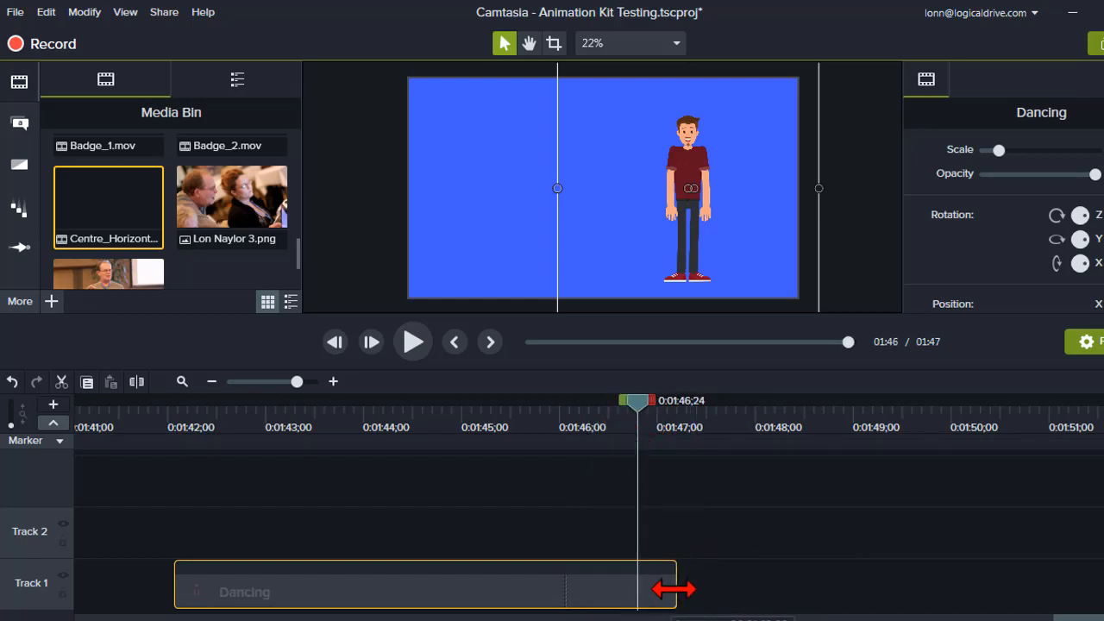
pyautogui.click(587, 414)
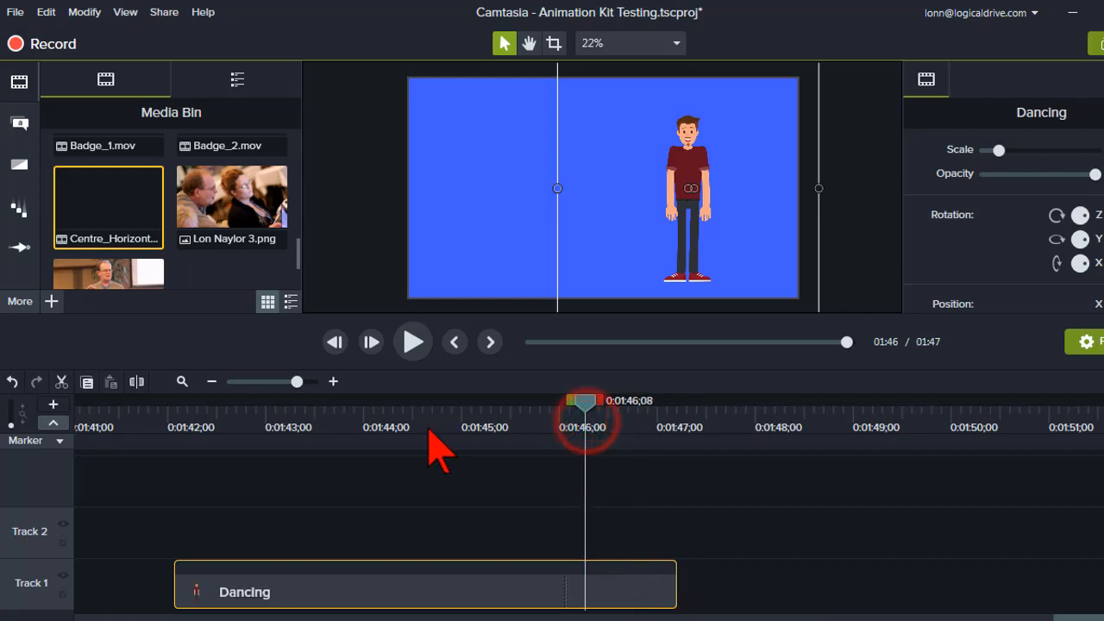
pyautogui.click(409, 410)
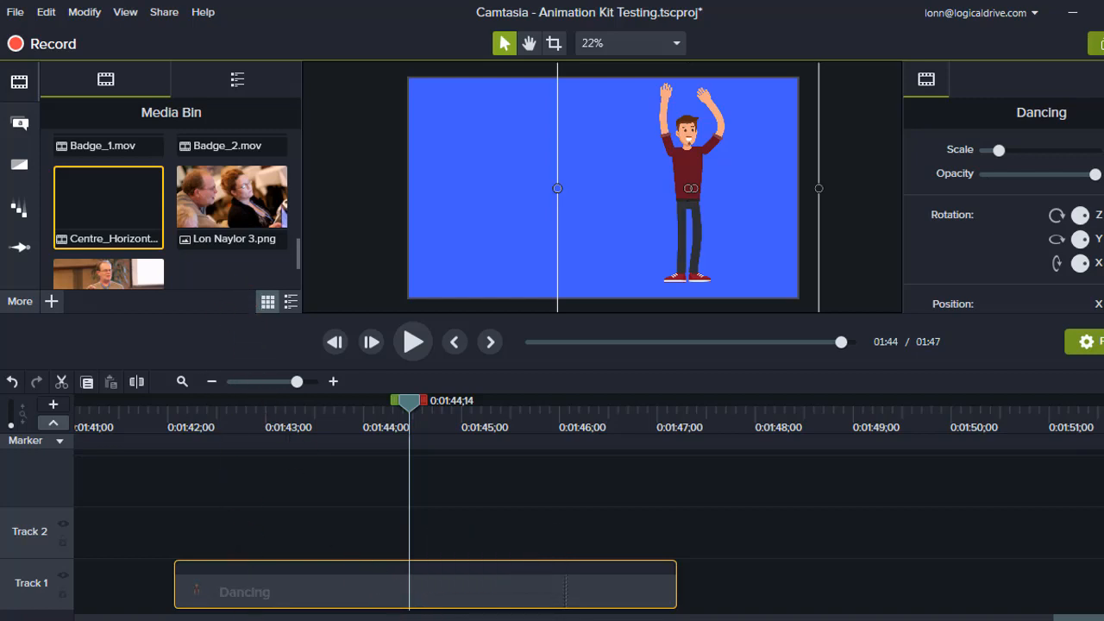
# - Switch to the Animation Kit Cham Altatis folder window and open ANIMATED HANDS > Animated_Hands_MOV > MOV
pyautogui.moveTo(252, 620)
pyautogui.moveTo(219, 620)
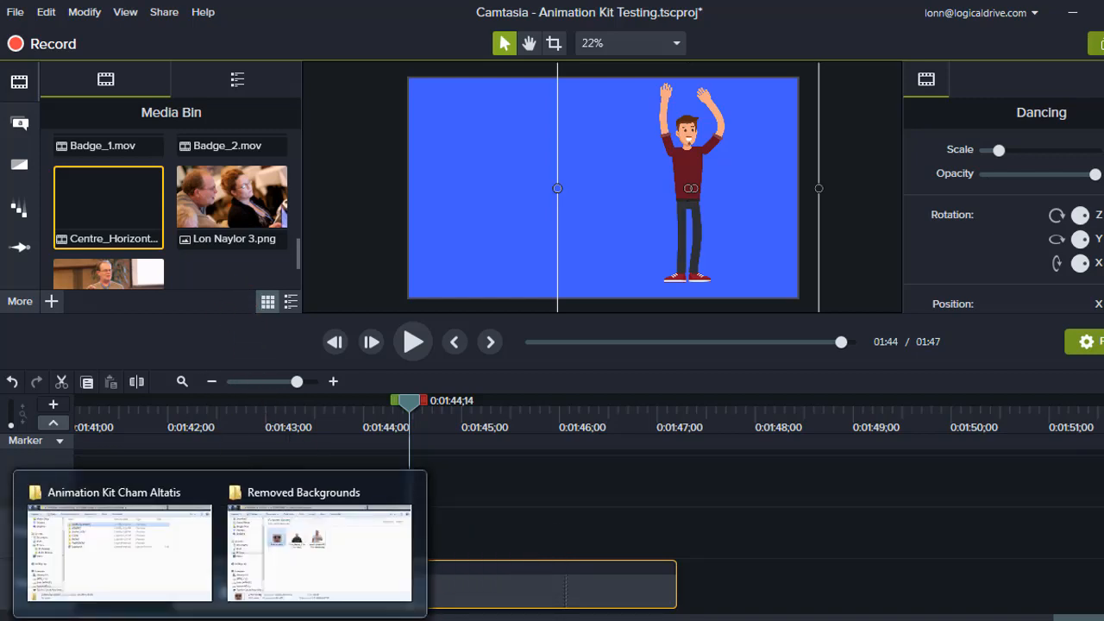
pyautogui.click(129, 579)
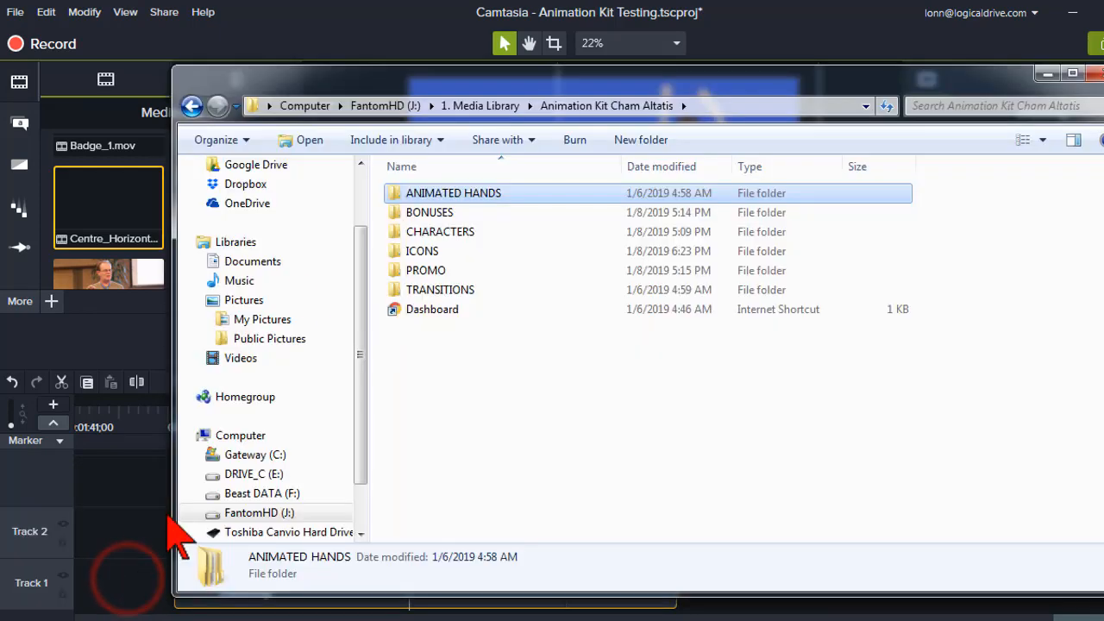
pyautogui.doubleClick(431, 194)
pyautogui.doubleClick(432, 193)
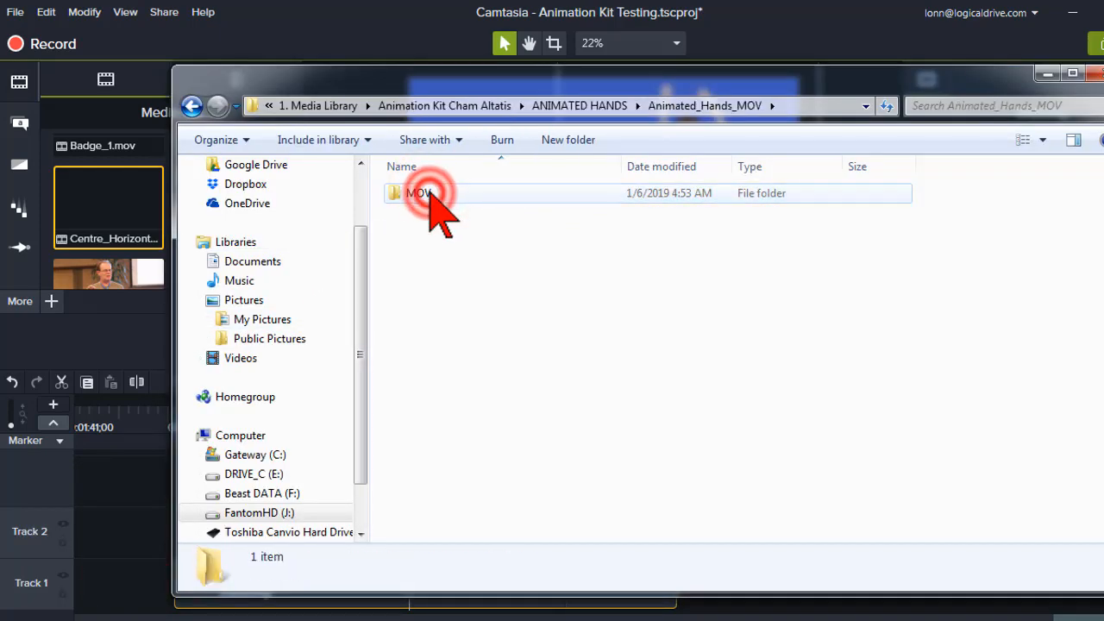
pyautogui.doubleClick(433, 195)
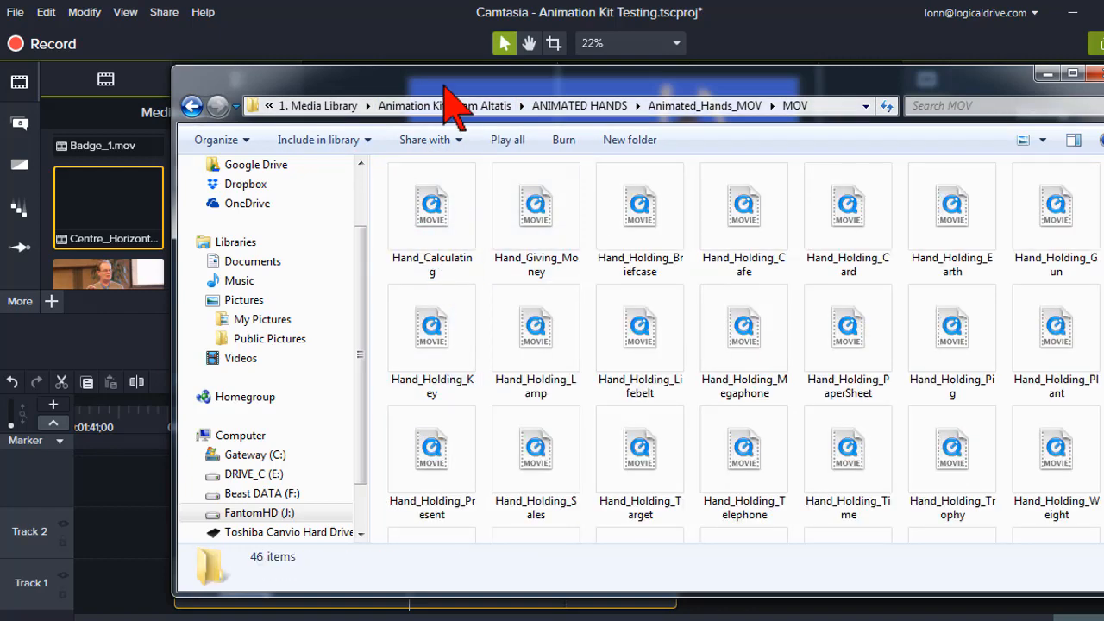
# - Move the folder window clear of the timeline and try to bring the Hand_Calculating movie onto Track 2 at 0:01:44;14
pyautogui.moveTo(442, 94); pyautogui.dragTo(861, 19)
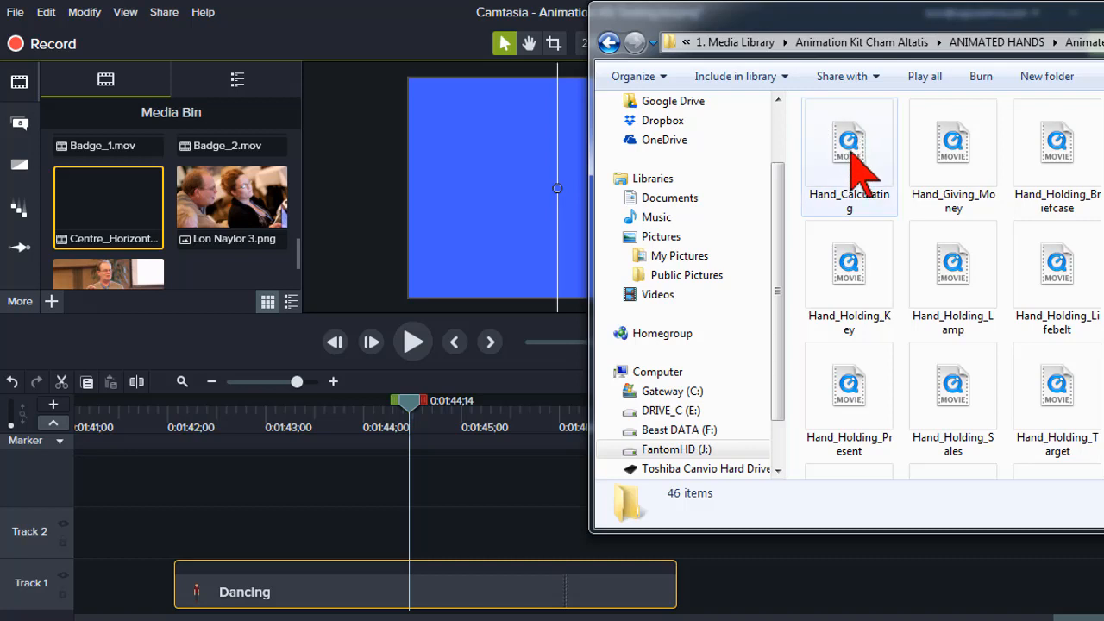
pyautogui.moveTo(850, 154); pyautogui.dragTo(421, 455)
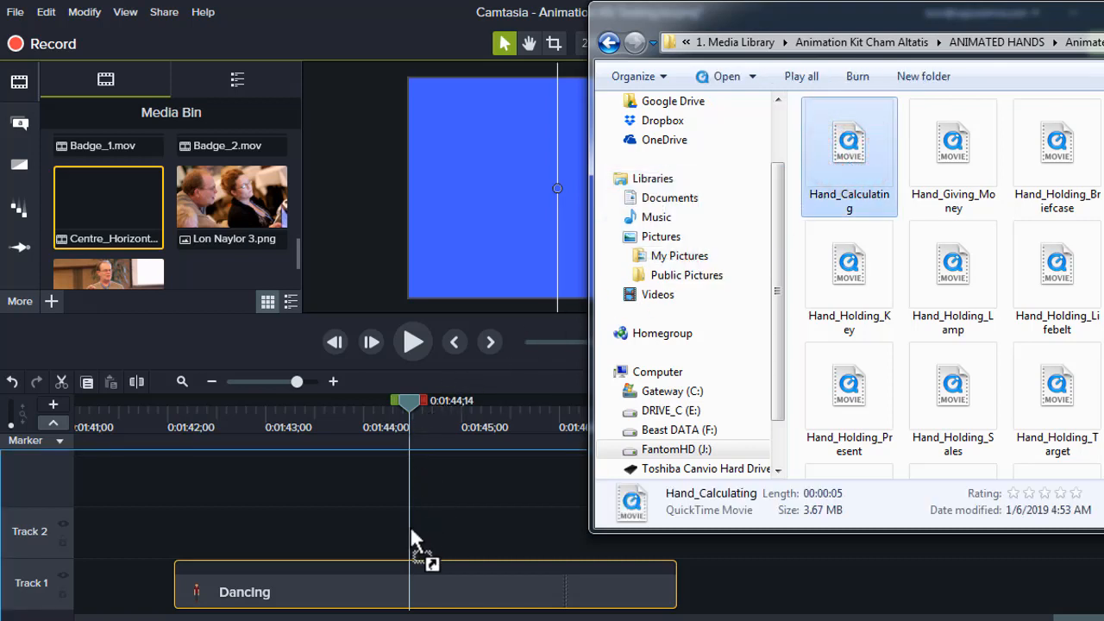
pyautogui.moveTo(411, 529); pyautogui.dragTo(851, 152)
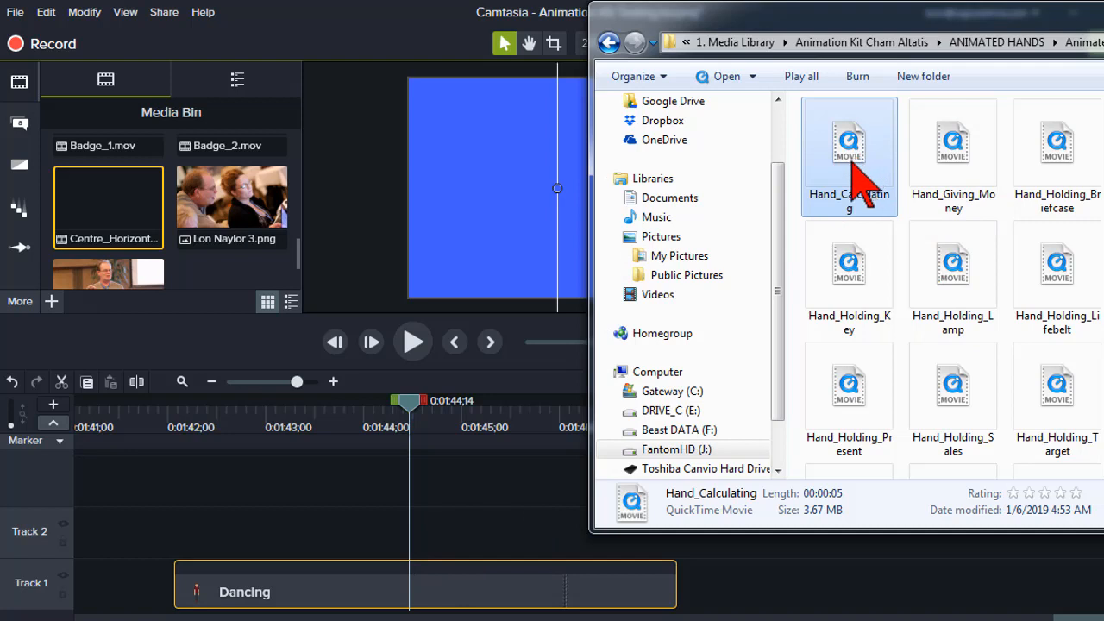
# - Select the Hand_Calculating, Hand_Giving_Money and Hand_Holding_Briefcase movies together, and return to selecting only Hand_Calculating
pyautogui.keyDown('ctrl'); pyautogui.click(949, 148); pyautogui.keyUp('ctrl')
pyautogui.keyDown('ctrl'); pyautogui.click(1037, 153); pyautogui.keyUp('ctrl')
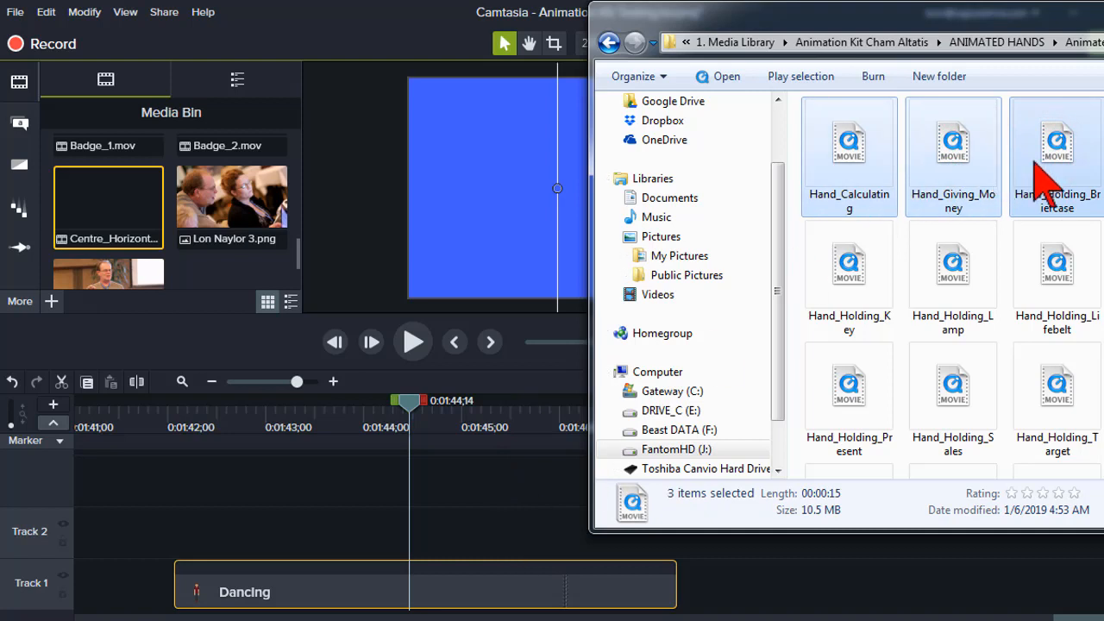
pyautogui.click(1035, 162)
pyautogui.click(861, 169)
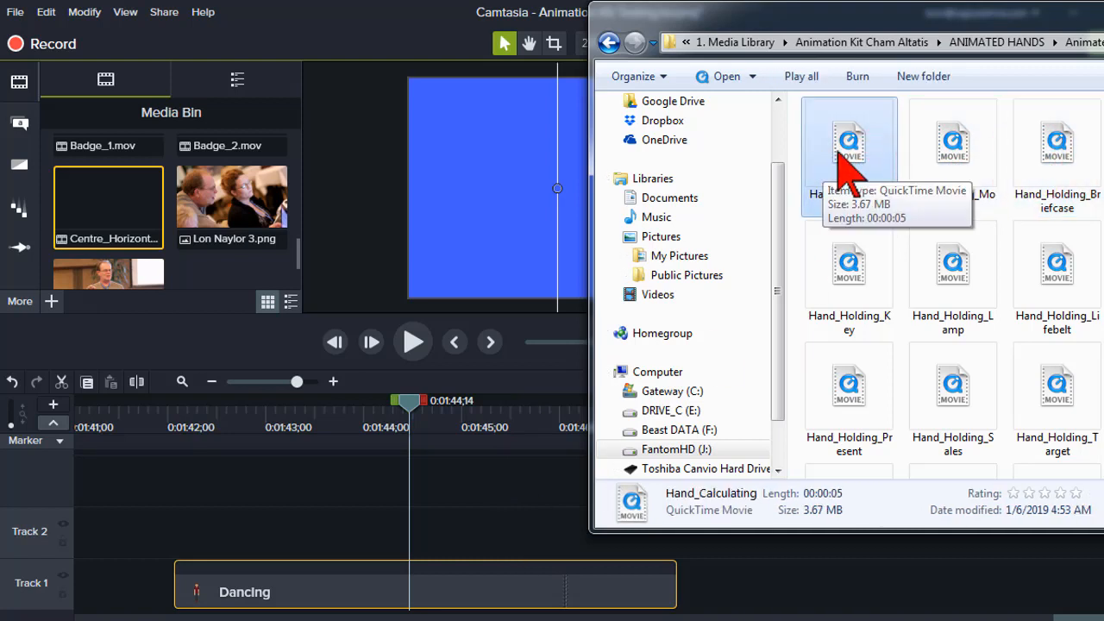
pyautogui.rightClick(269, 274)
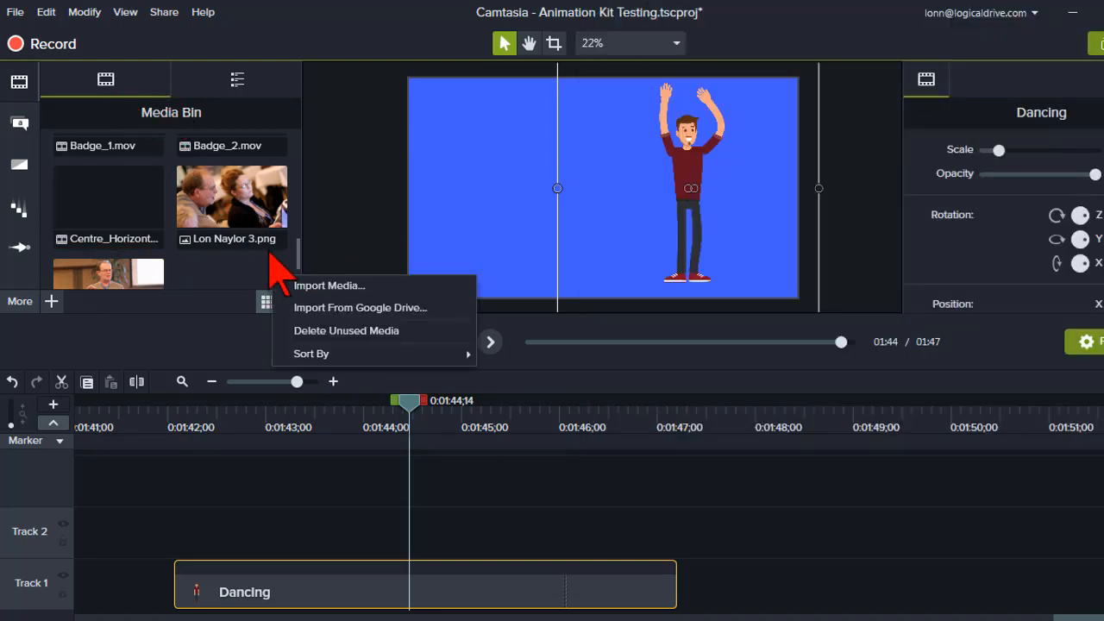
pyautogui.click(298, 288)
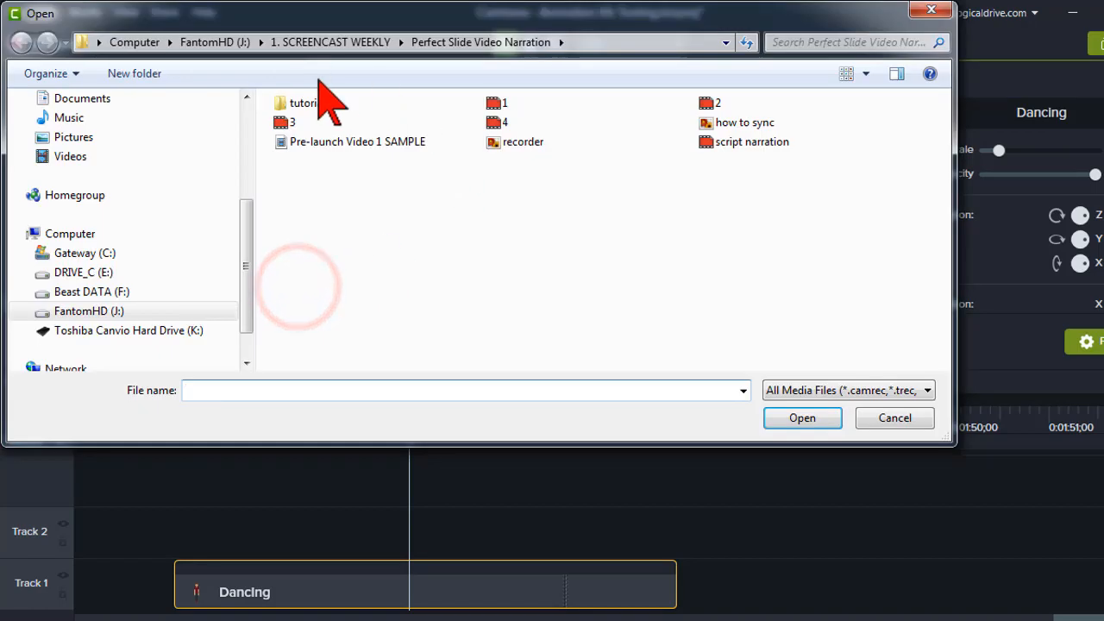
pyautogui.click(889, 420)
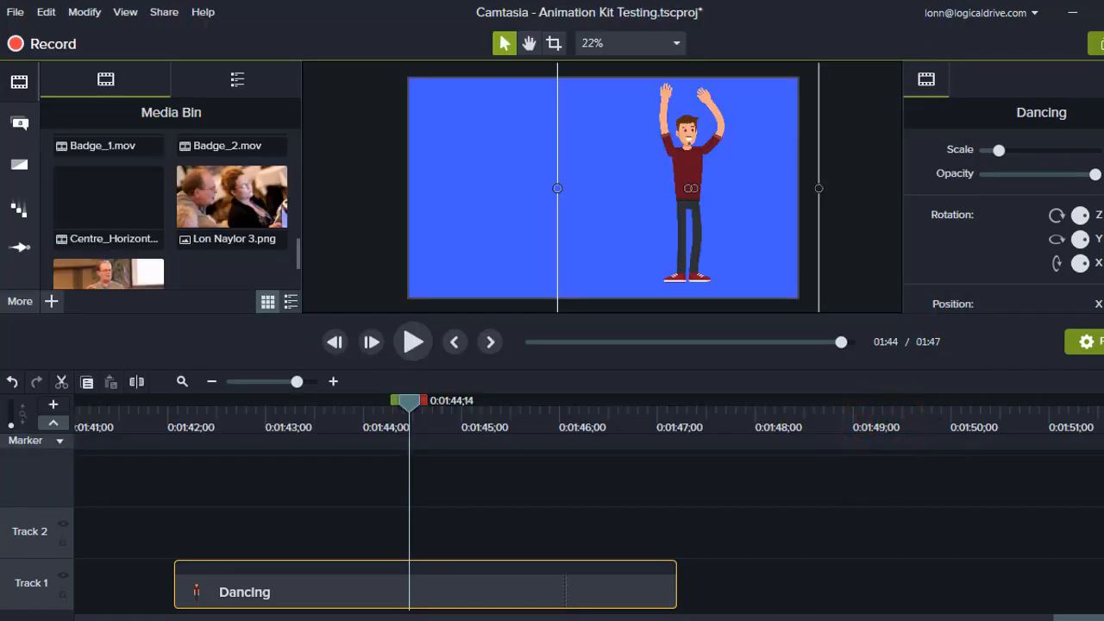
# - Bring the Hand_Holding_Present movie from the folder window into the Media Bin and add it to Track 2 at 0:01:44;14
pyautogui.moveTo(220, 619)
pyautogui.click(142, 535)
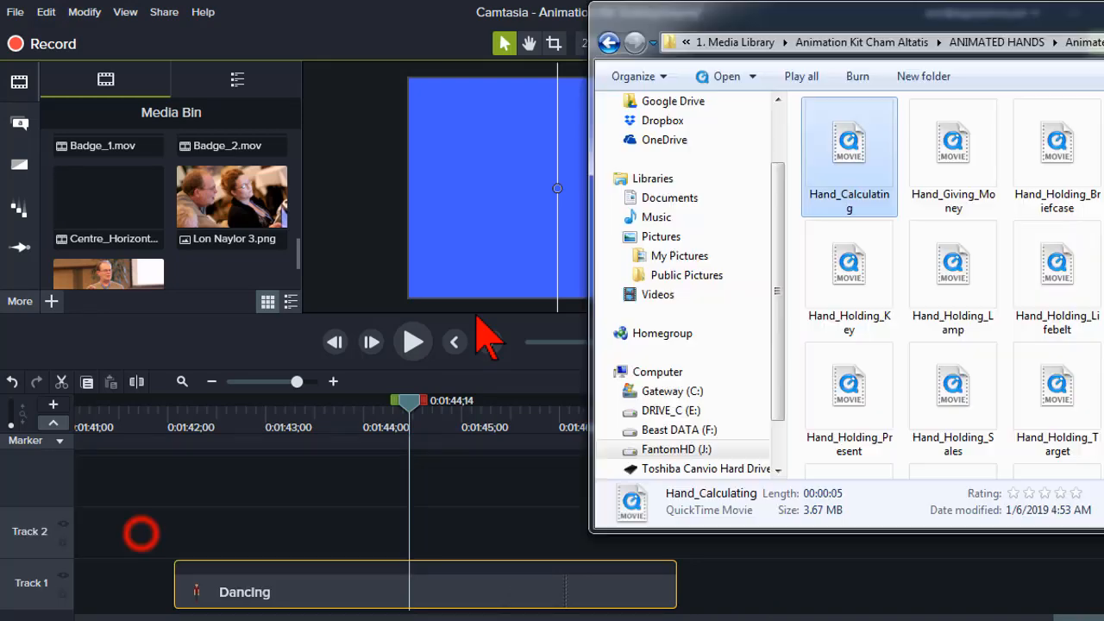
pyautogui.moveTo(839, 149)
pyautogui.mouseDown()
pyautogui.moveTo(620, 177)
pyautogui.moveTo(362, 259)
pyautogui.moveTo(338, 283)
pyautogui.moveTo(826, 165)
pyautogui.mouseUp()
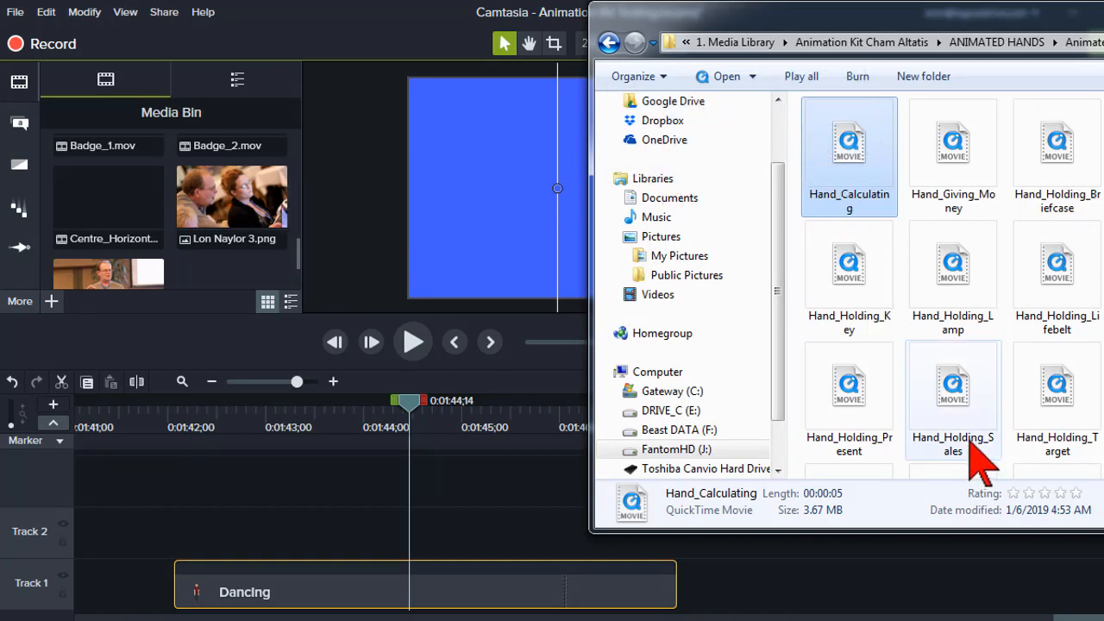
pyautogui.moveTo(849, 377); pyautogui.dragTo(244, 269)
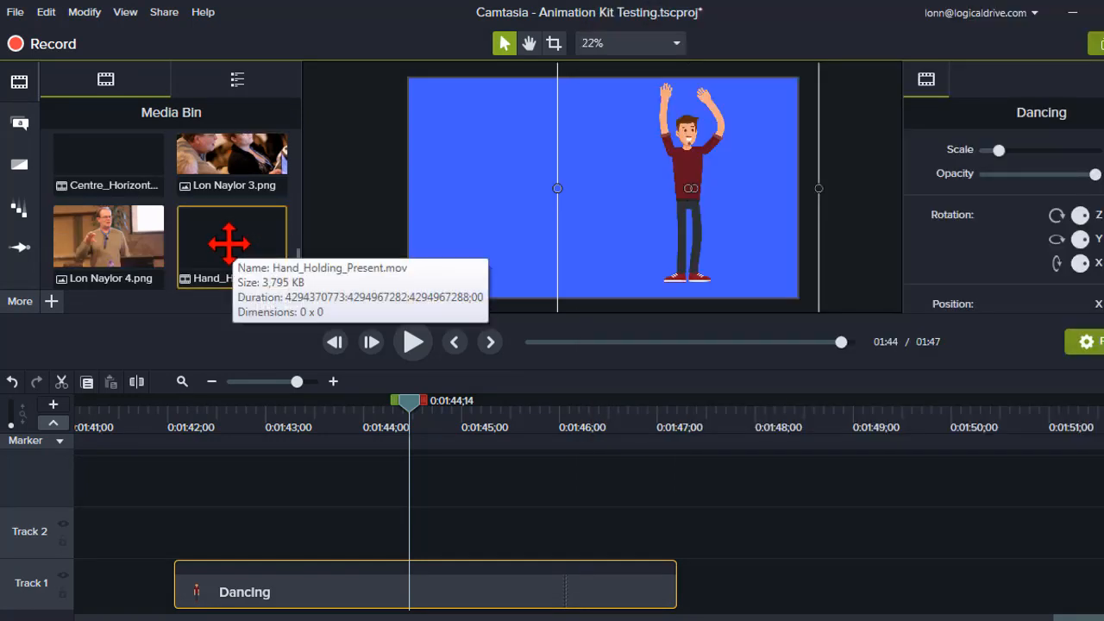
pyautogui.rightClick(228, 245)
pyautogui.click(260, 257)
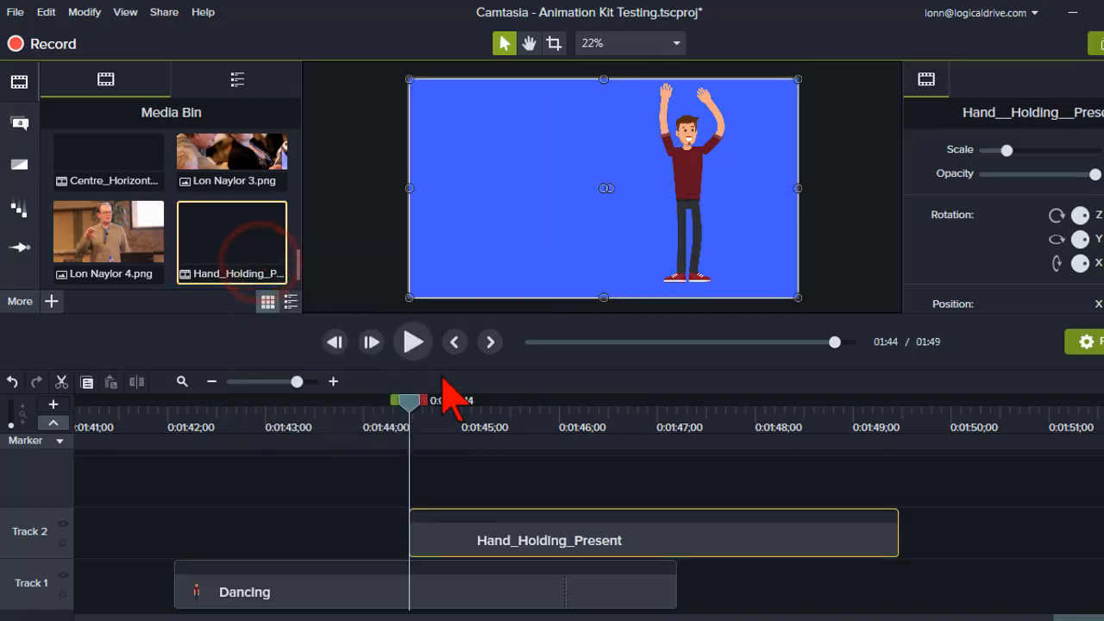
# - Scrub to 0:01:45;23 and shift the Hand_Holding_Present clip on Track 2 to start at about 0:01:43;18
pyautogui.click(470, 423)
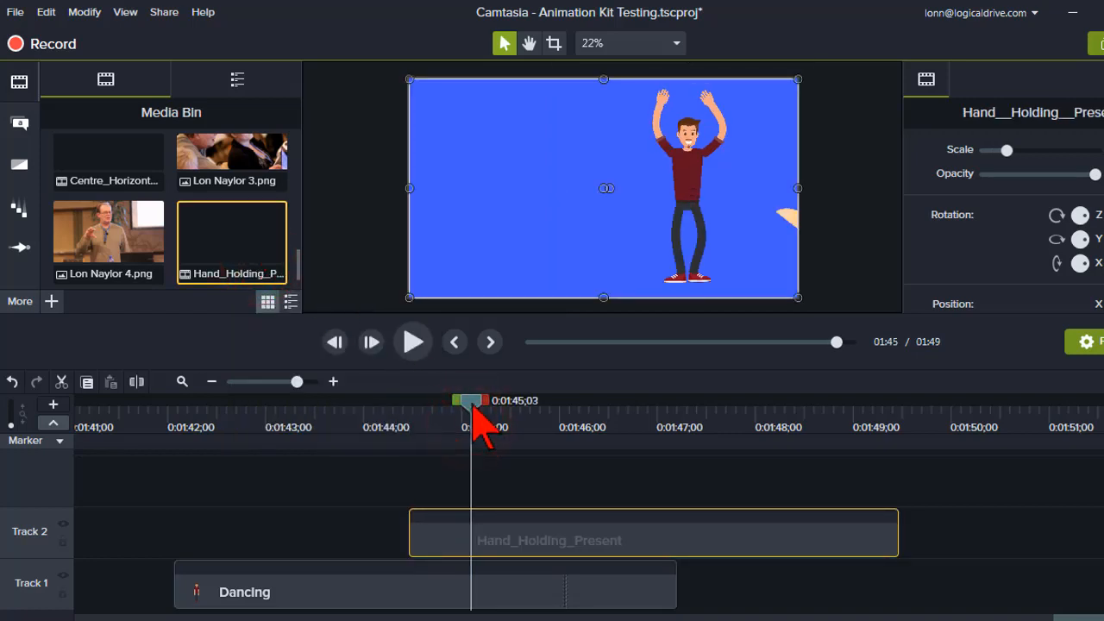
pyautogui.moveTo(474, 406); pyautogui.dragTo(539, 420)
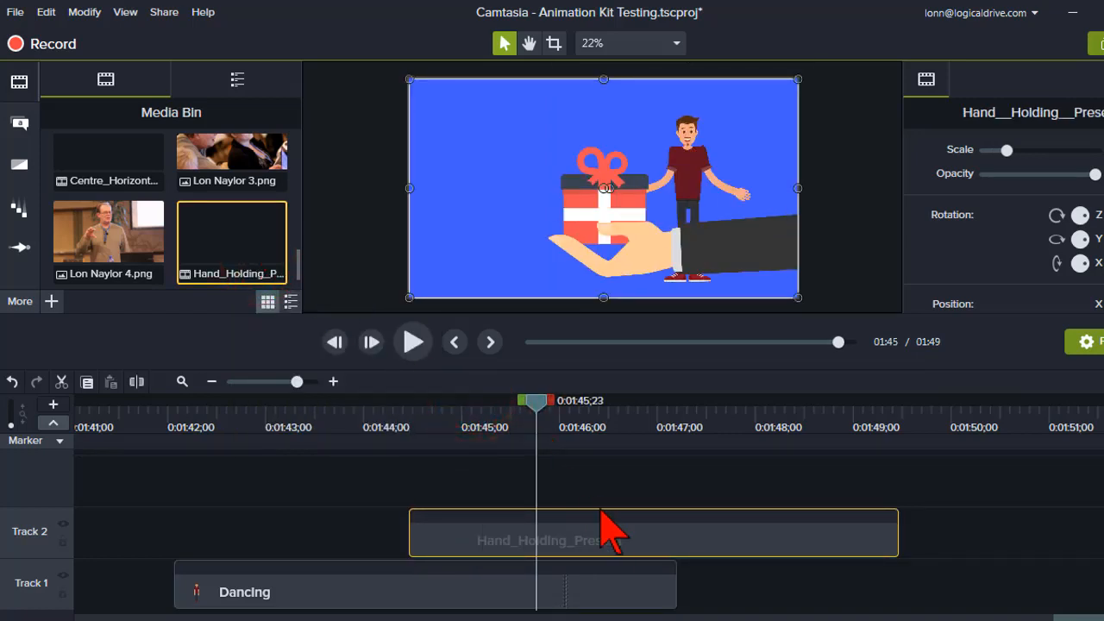
pyautogui.moveTo(616, 535); pyautogui.dragTo(681, 543)
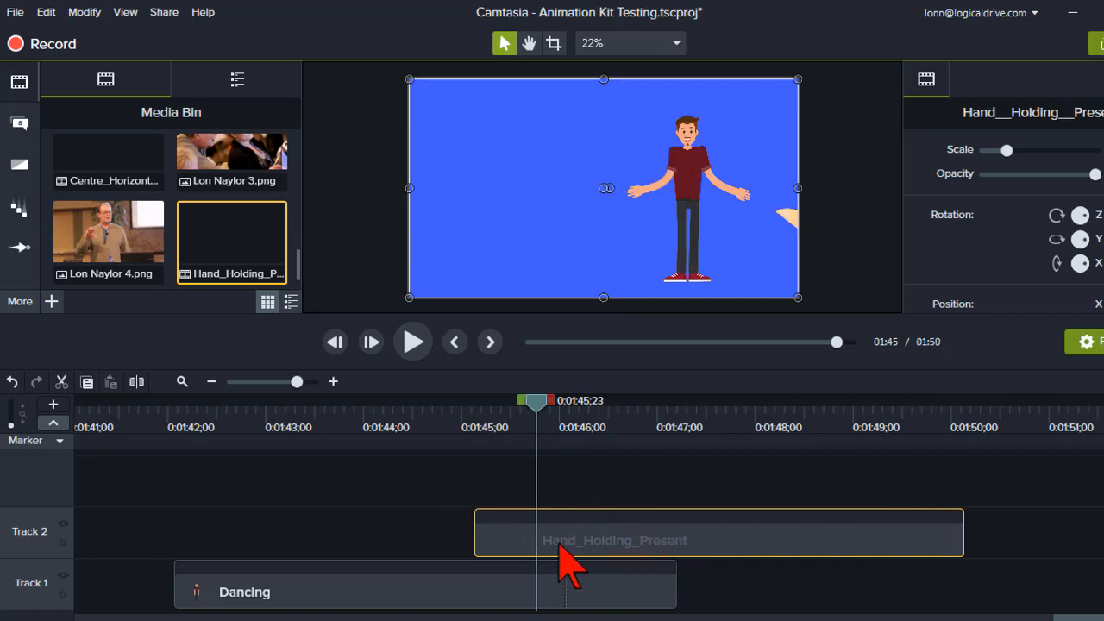
pyautogui.moveTo(559, 543); pyautogui.dragTo(531, 545)
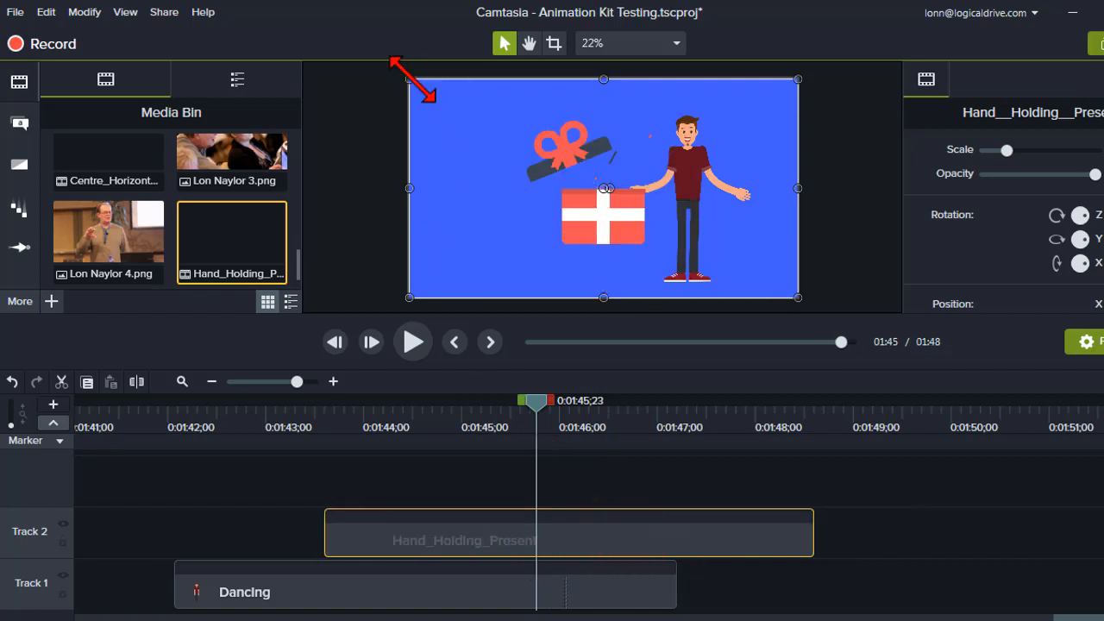
# - Scale down the Hand_Holding_Present clip on the canvas, move it away from the dancing man, and scrub forward to preview it
pyautogui.moveTo(411, 80); pyautogui.dragTo(604, 189)
pyautogui.moveTo(690, 176); pyautogui.dragTo(505, 172)
pyautogui.moveTo(540, 406); pyautogui.dragTo(639, 408)
# - Switch to the browser showing the AnimationKIT product page
pyautogui.click(435, 14)
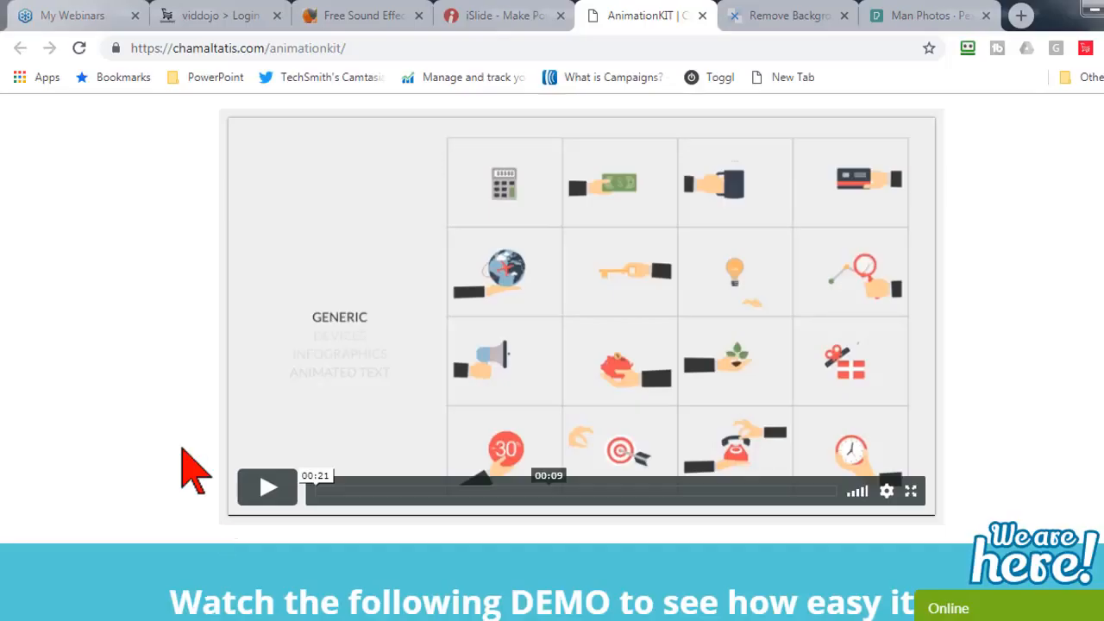